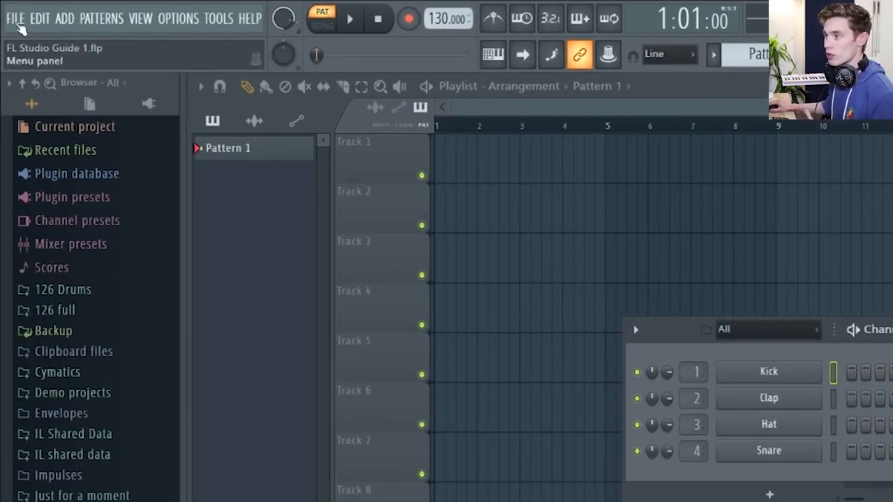
Step: Look over the file and export options, and review the audio and MIDI device settings
left_click(19, 25)
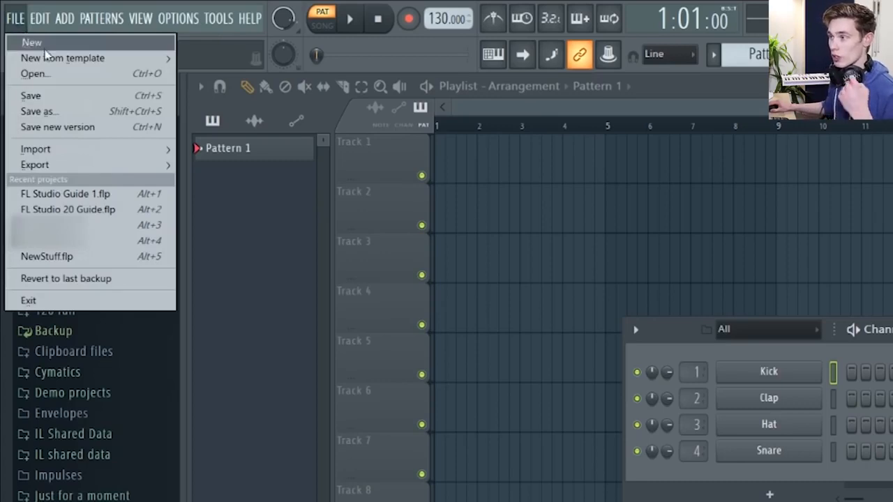
mouse_move(50, 62)
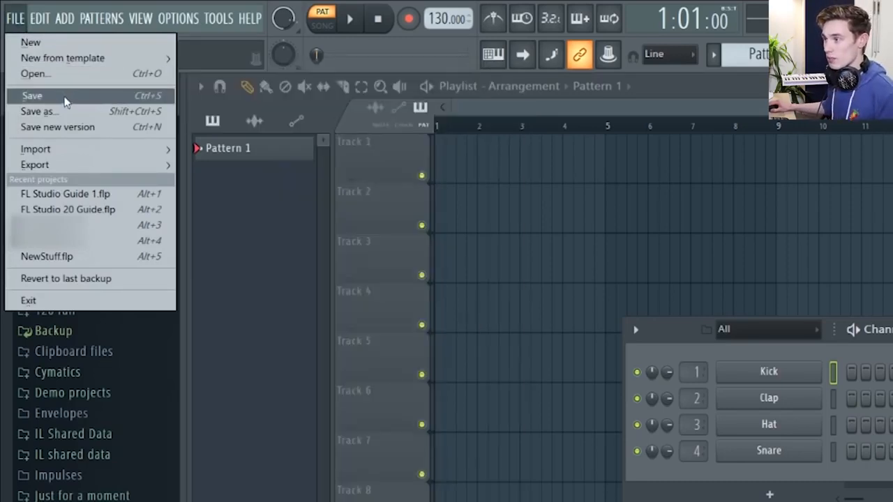
mouse_move(67, 166)
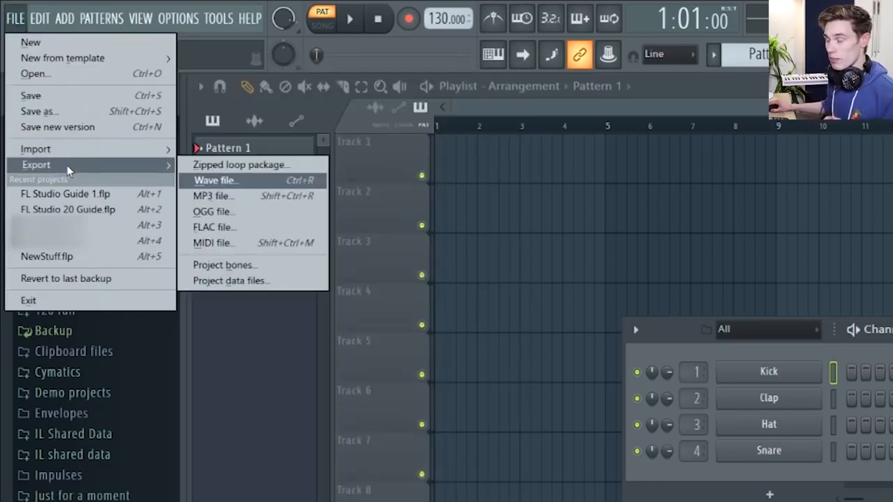
left_click(175, 22)
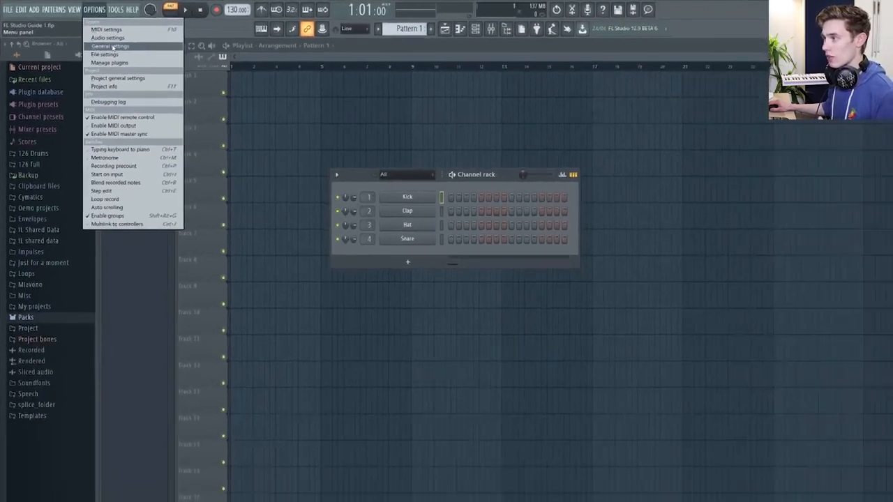
left_click(190, 80)
left_click(350, 134)
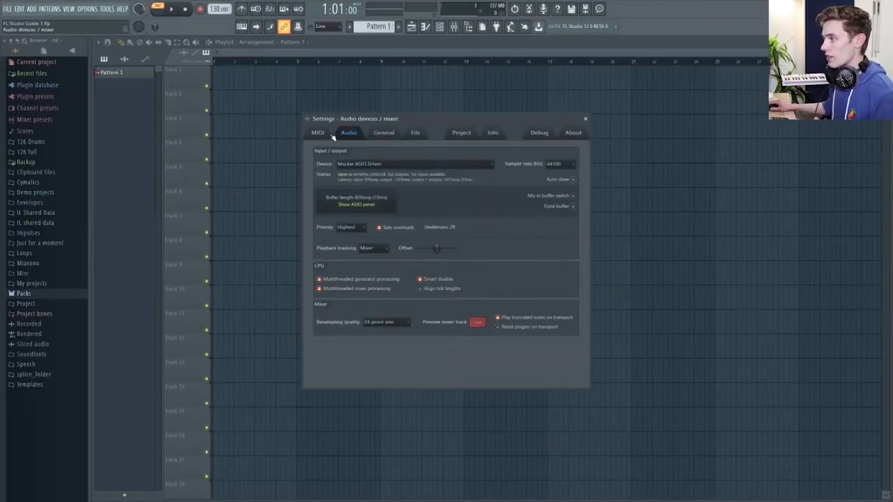
left_click(318, 133)
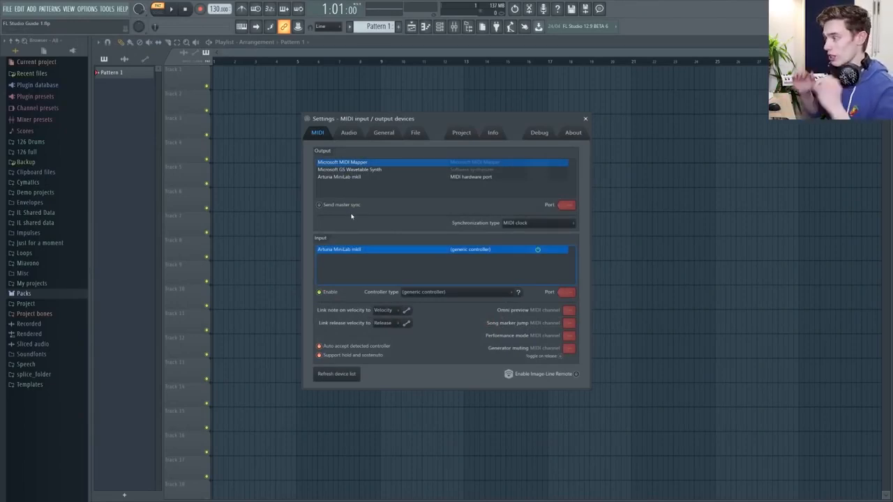
left_click(584, 119)
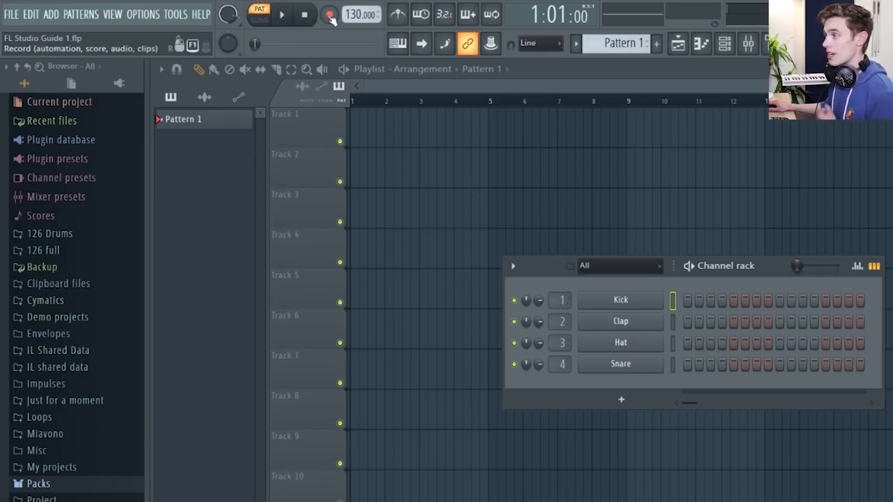
Step: Set the project tempo to the 120 BPM preset
left_click_drag(359, 15, 359, 20)
right_click(357, 14)
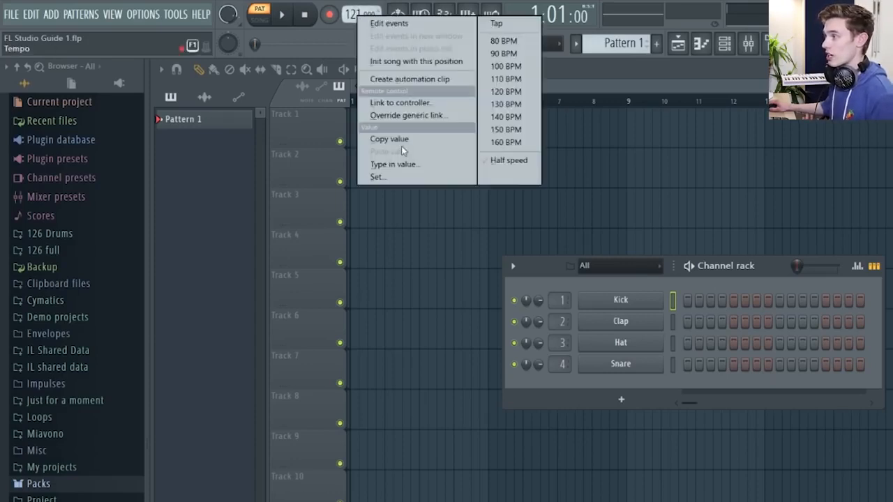
left_click(502, 92)
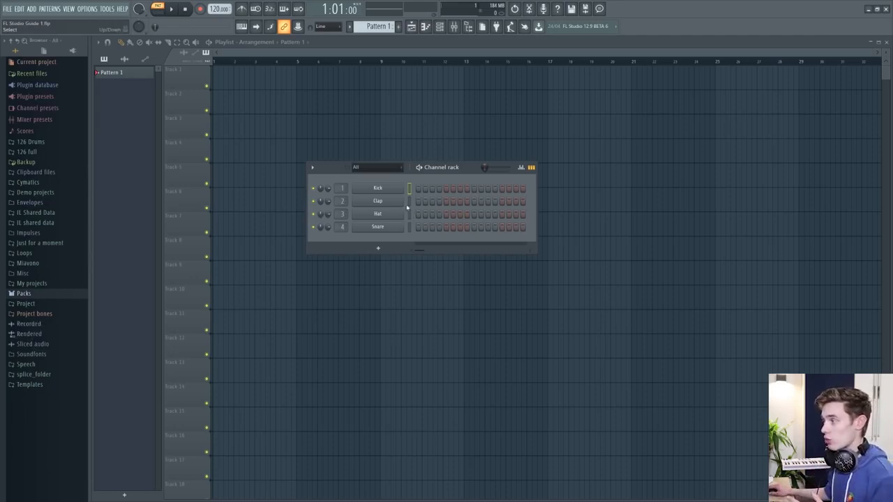
Step: Show and hide the playlist, mixer, piano roll and channel rack to see what each window contains
left_click_drag(463, 168, 465, 171)
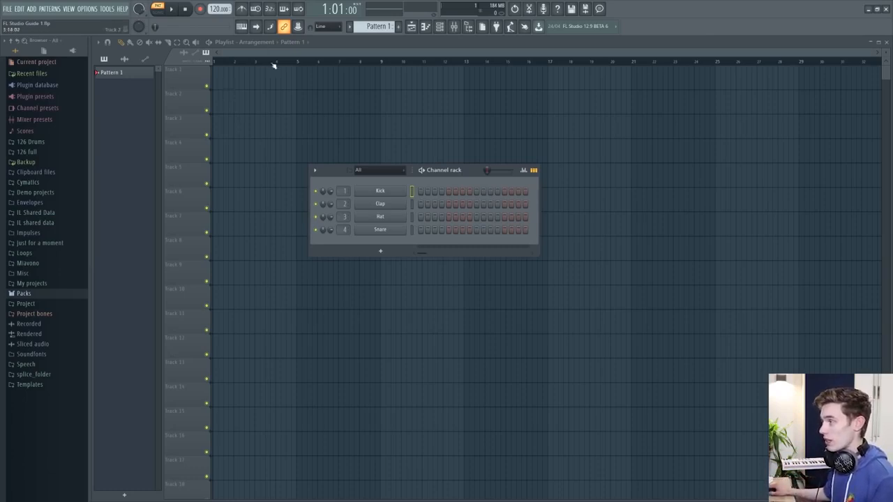
left_click(411, 27)
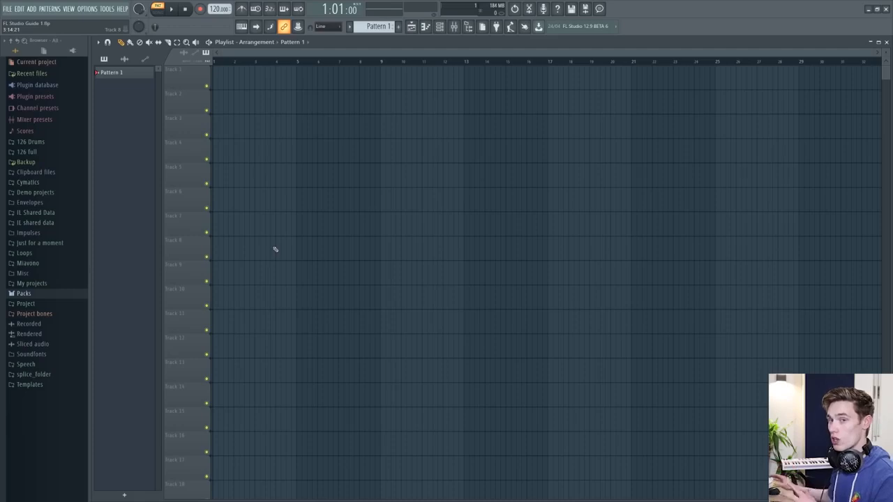
left_click(454, 26)
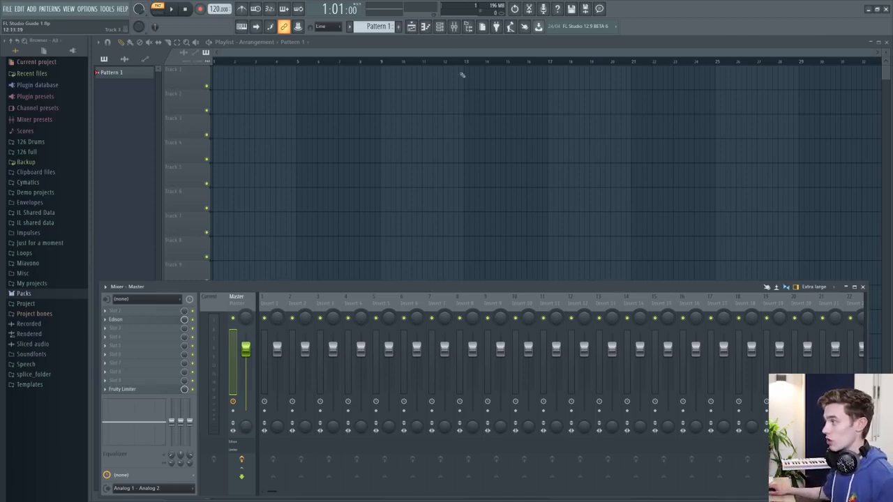
left_click(426, 29)
left_click(426, 29)
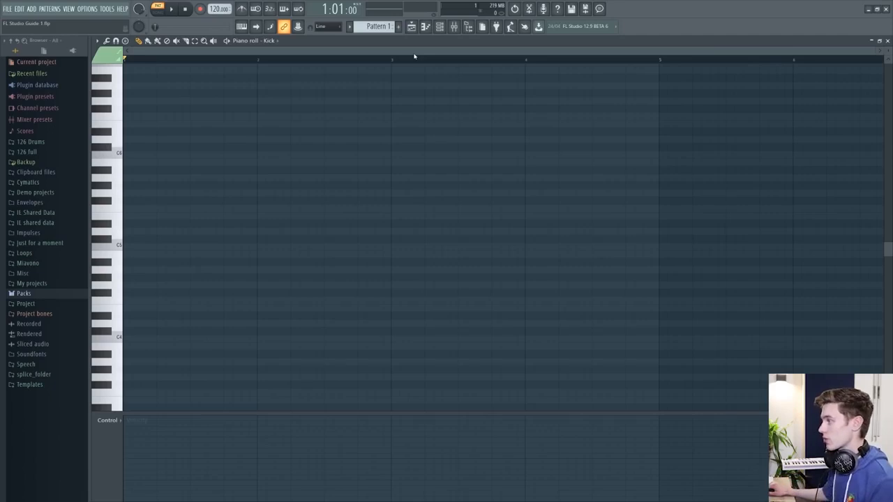
key("F5")
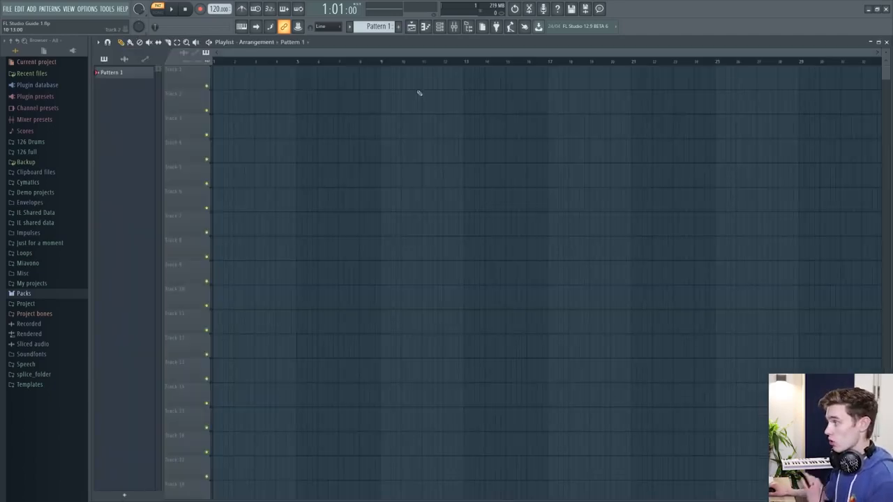
key("F6")
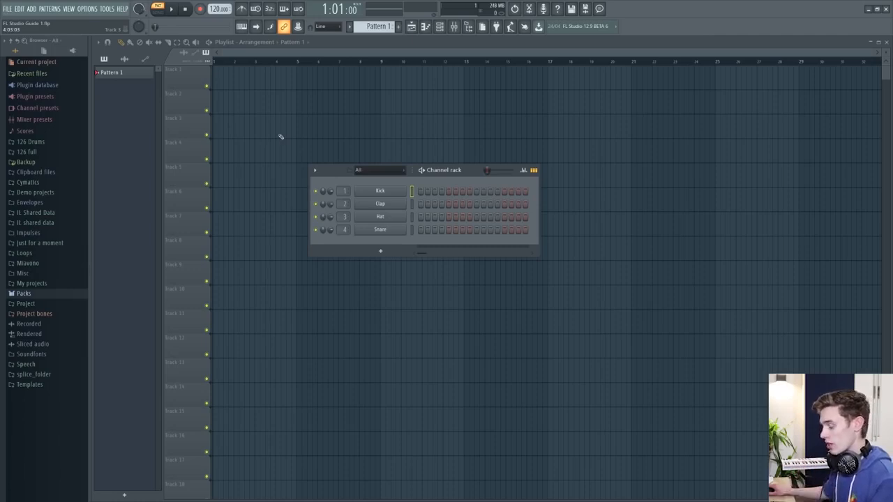
key("F9")
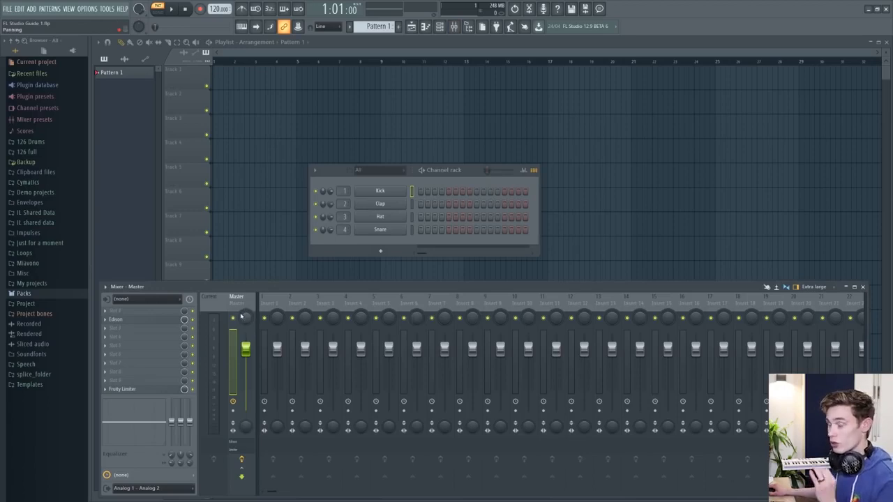
key("F9")
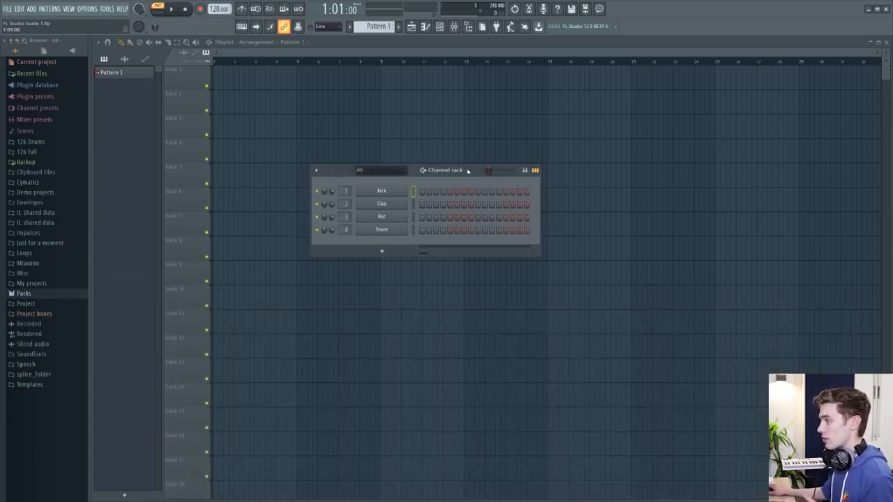
left_click_drag(465, 170, 457, 179)
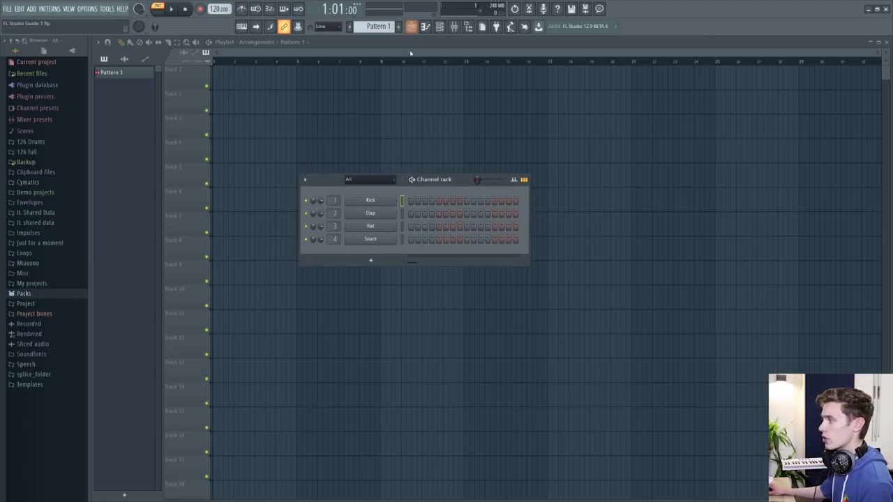
left_click(439, 27)
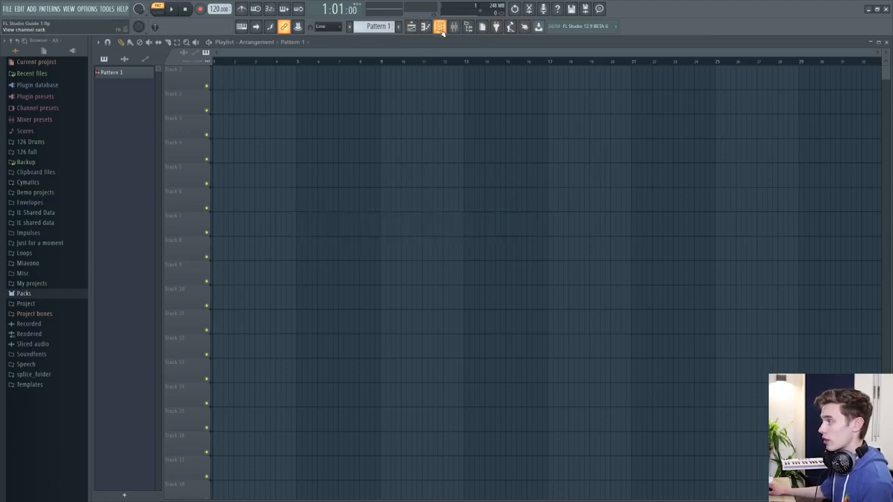
key("F6")
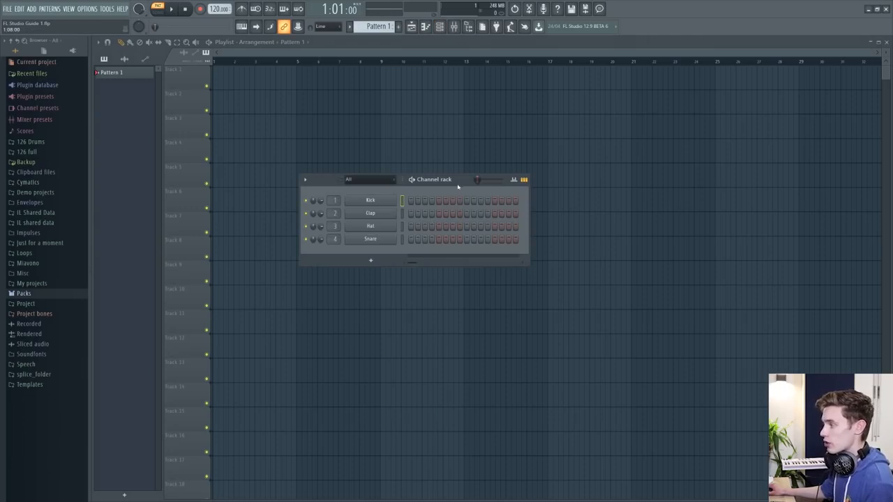
Step: Switch the channel rack's Detached option and check hiding and showing the window
left_click(305, 180)
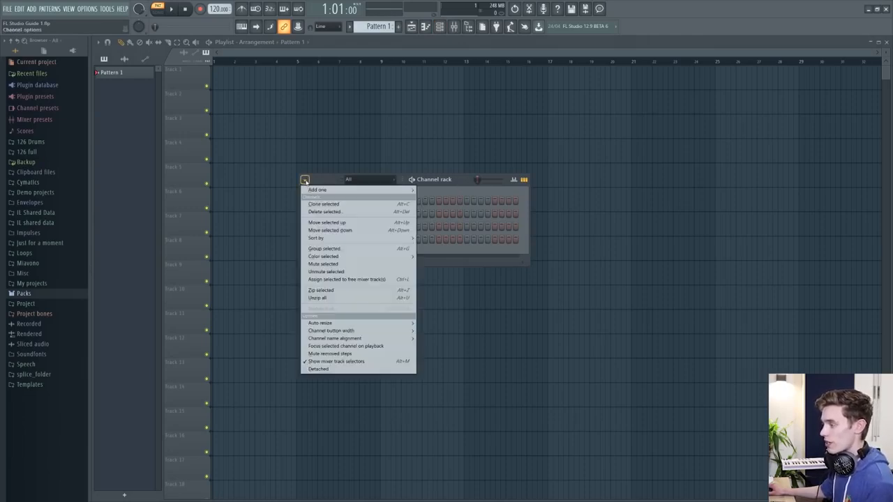
left_click(311, 370)
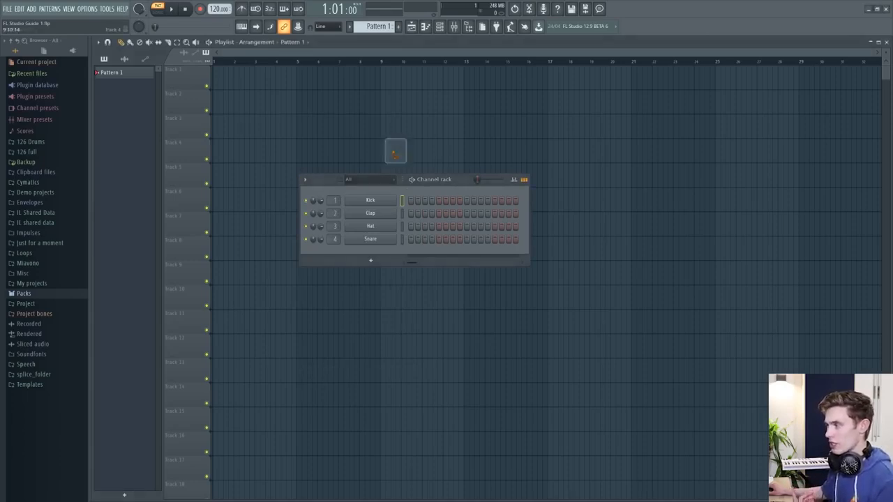
left_click(441, 28)
left_click(442, 28)
left_click(442, 28)
left_click(442, 28)
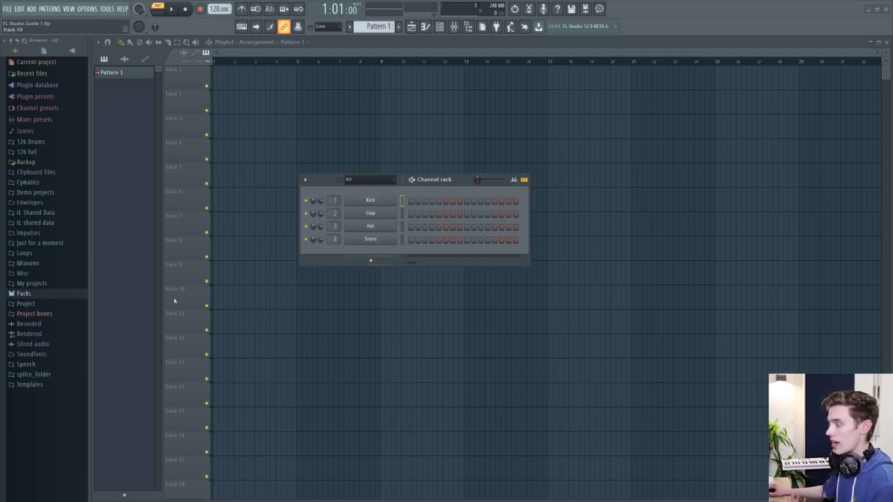
Step: Narrow the browser and look through the Kicks, Percussion and Instruments folders inside Packs
mouse_move(90, 171)
left_mouse_down()
mouse_move(1, 179)
mouse_move(94, 179)
mouse_move(84, 180)
left_mouse_up()
left_click(31, 295)
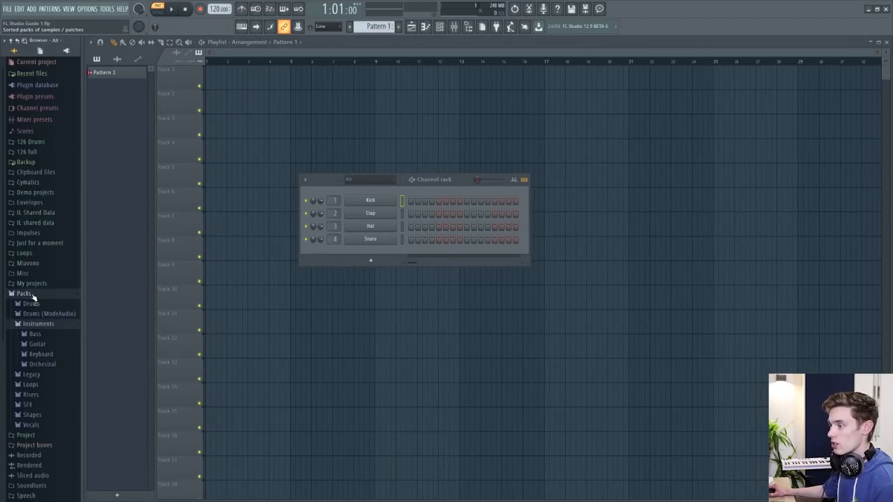
left_click(40, 306)
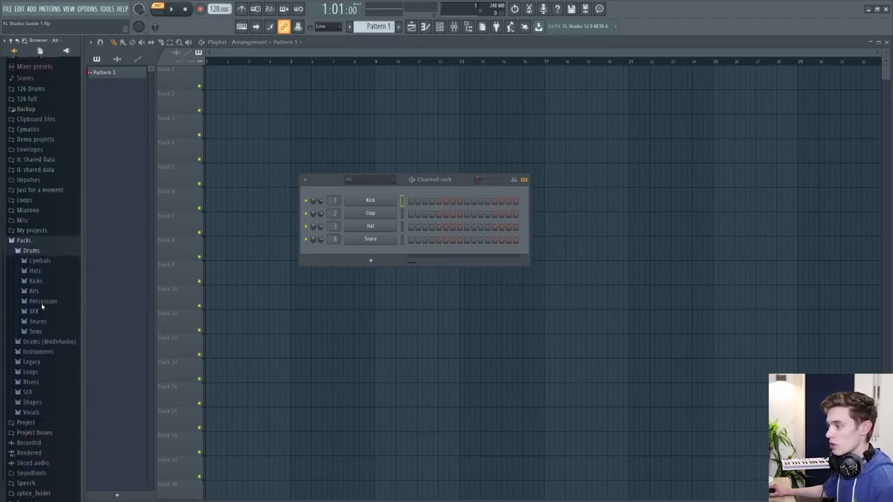
left_click(41, 279)
scroll(48, 262, "down", 1)
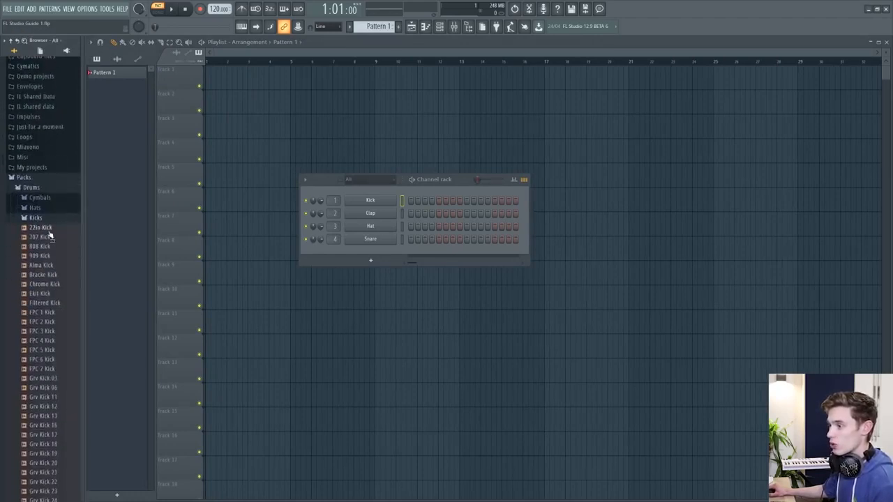
scroll(49, 362, "down", 4)
scroll(49, 370, "up", 5)
scroll(53, 300, "down", 3)
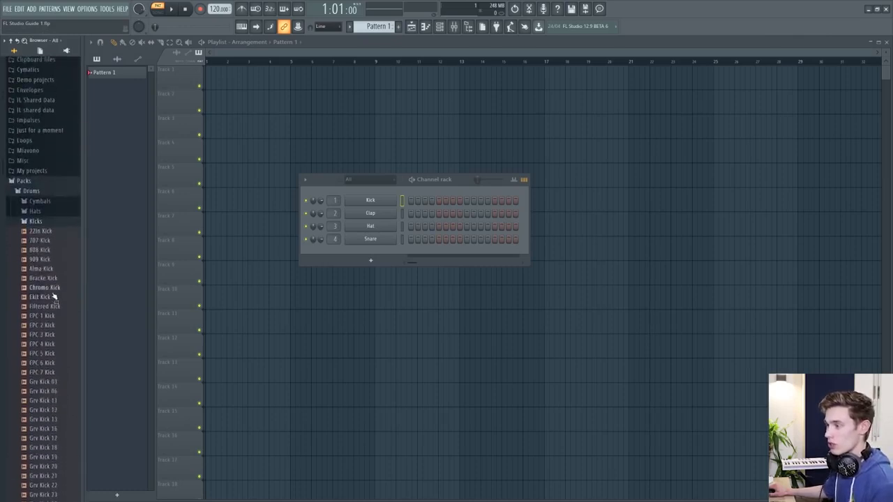
left_click(51, 218)
left_click(42, 296)
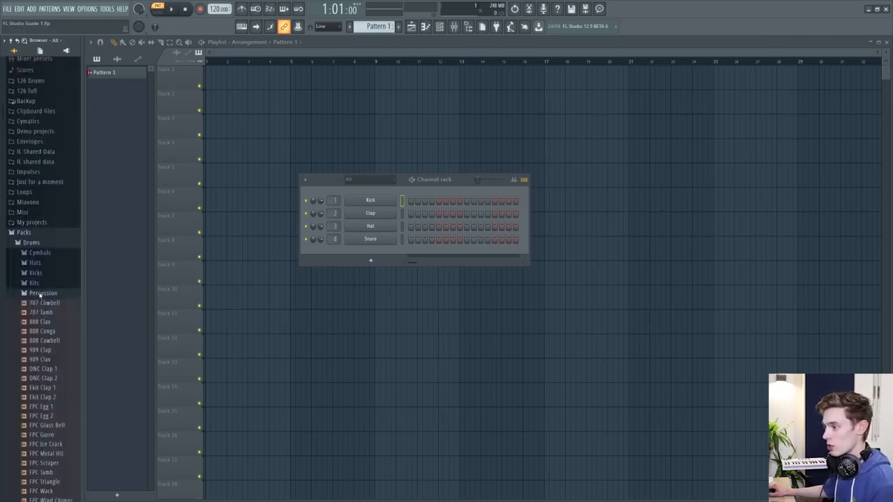
left_click(44, 294)
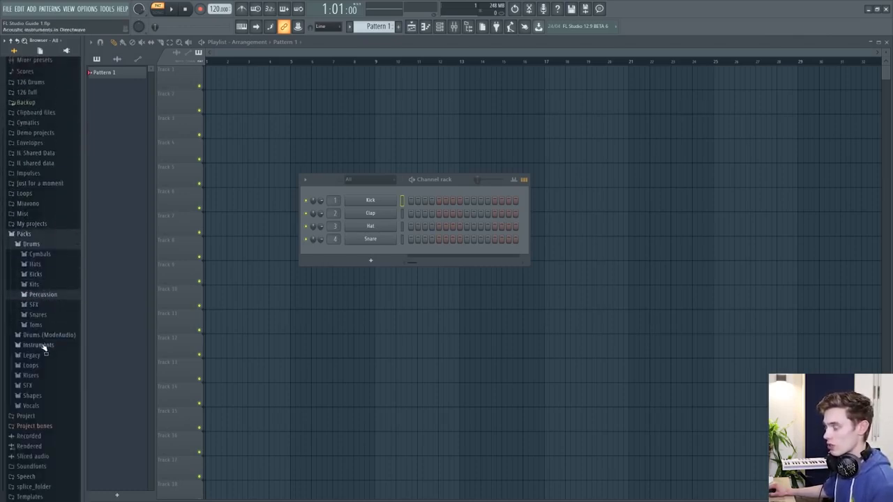
left_click(40, 345)
Step: Add the 707 Kick sample from the Drums Kicks folder to the channel rack as a new channel
left_click(44, 307)
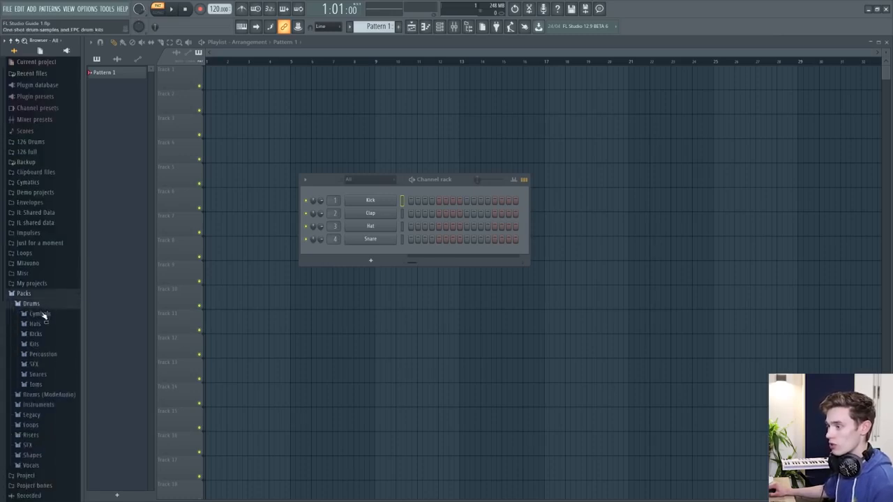
left_click(48, 337)
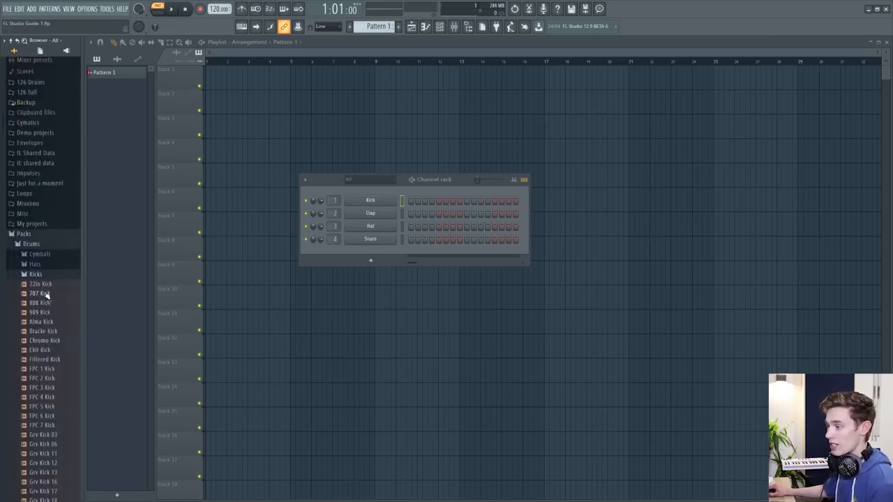
left_click_drag(40, 295, 374, 254)
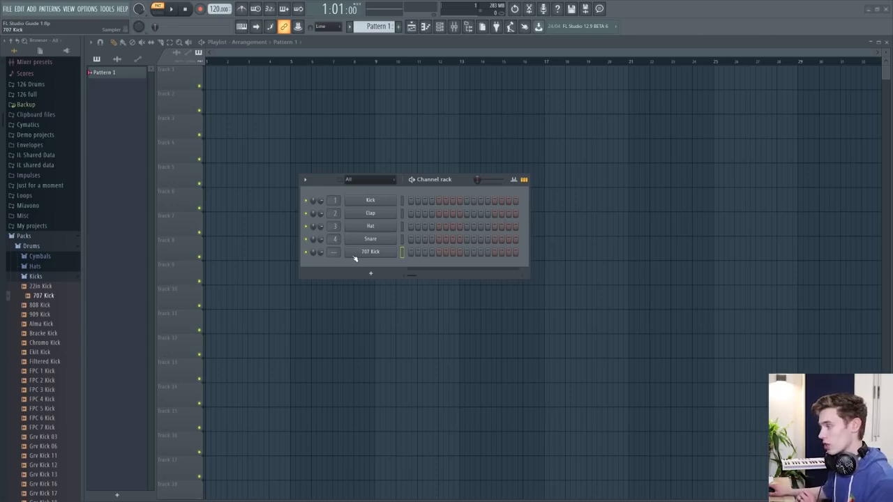
Step: Add the Close Grand preset from the Instruments Keyboard folder to the channel rack, and check the list of plugins available as new channels
left_click(76, 276)
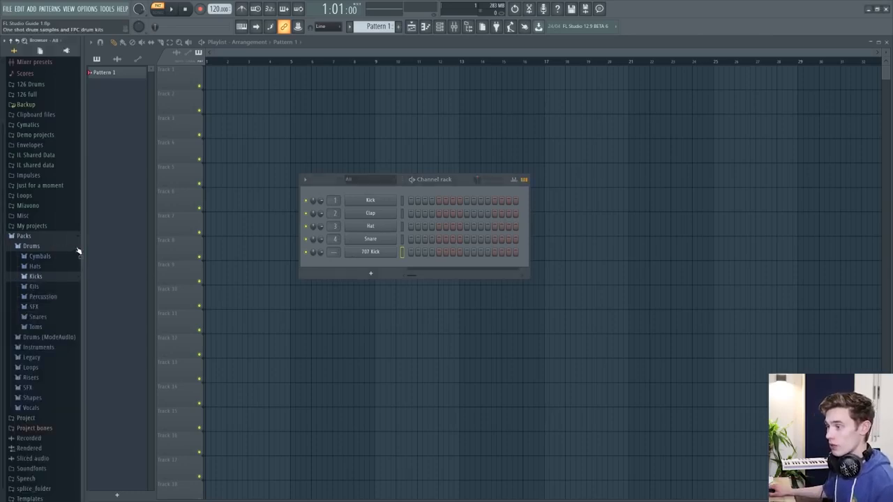
left_click(76, 247)
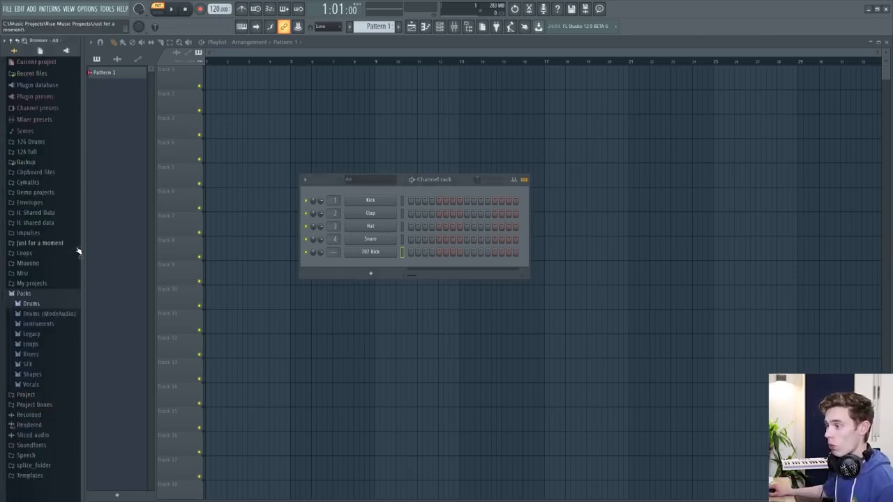
left_click(44, 328)
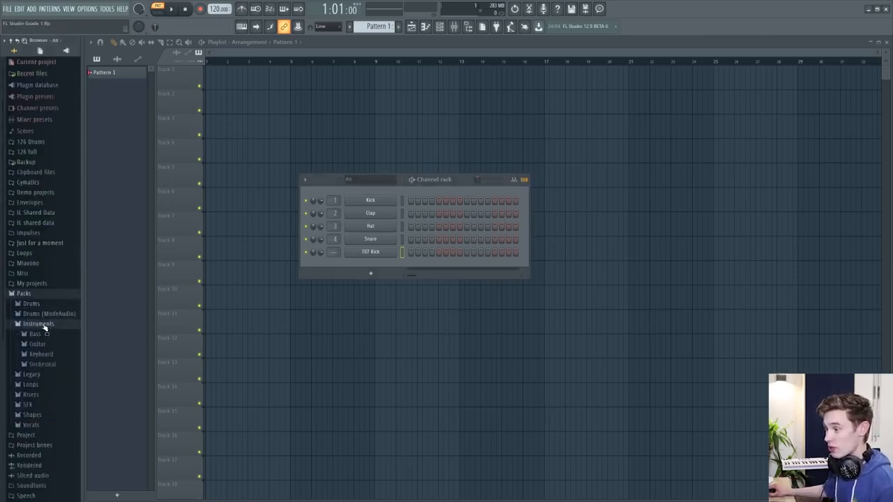
left_click(40, 355)
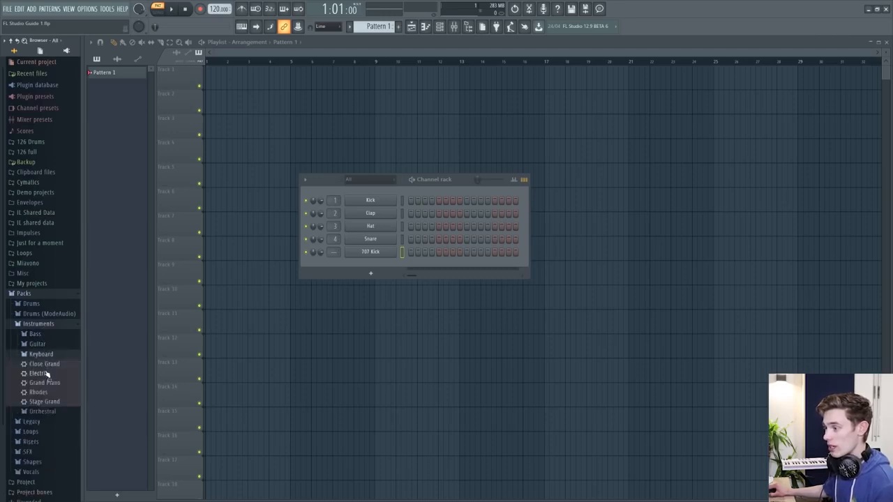
left_click_drag(47, 364, 371, 264)
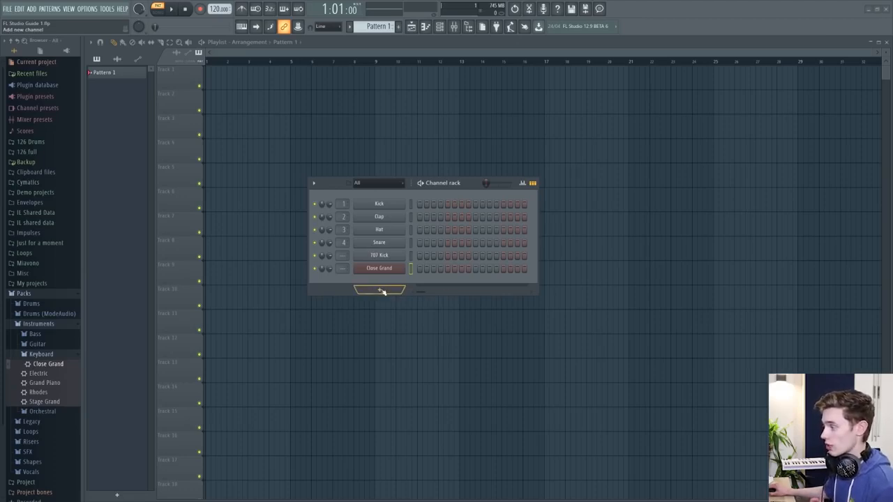
left_click(381, 290)
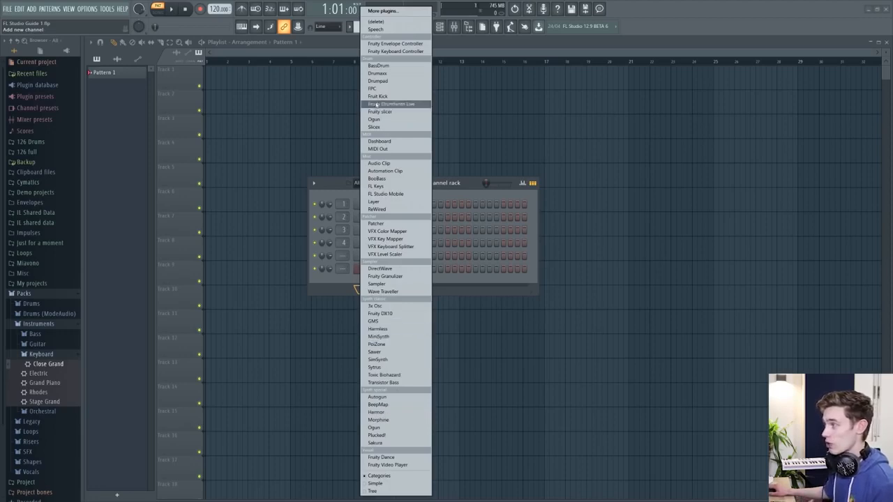
left_click(340, 285)
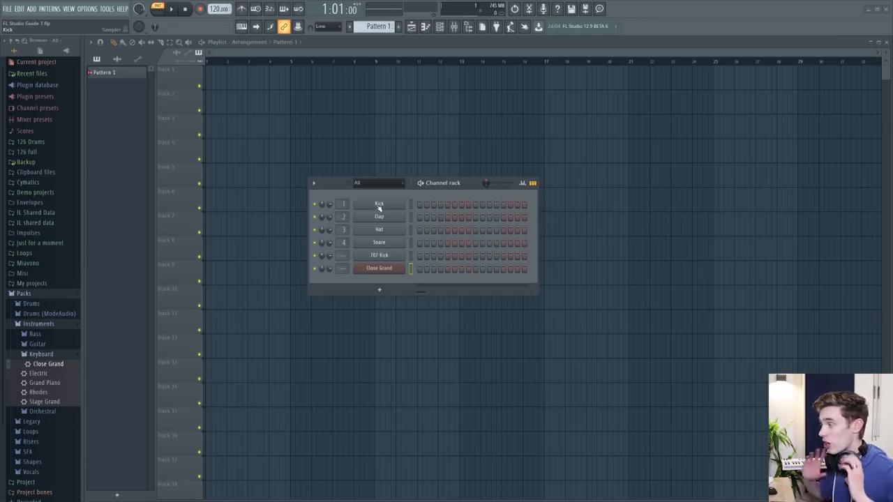
Step: Examine the Kick channel's settings beside the channel rack and try panning the Kick slightly left
left_click(380, 205)
left_click_drag(261, 108, 243, 114)
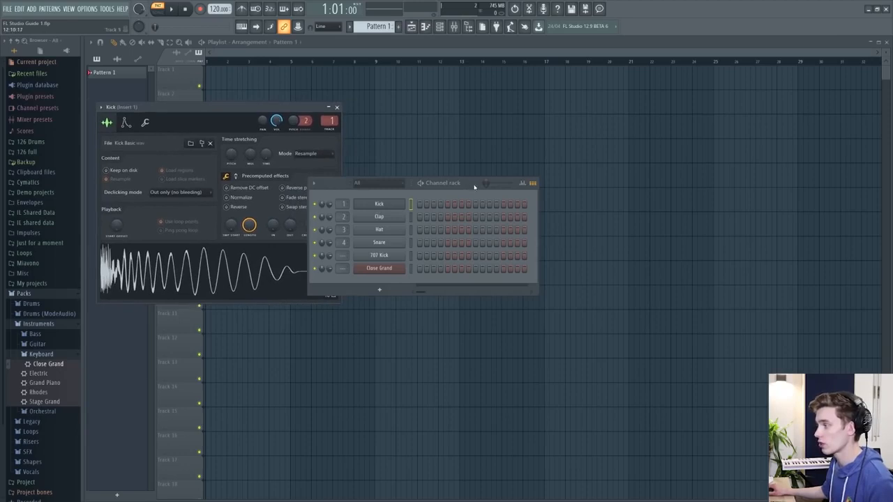
left_click_drag(474, 187, 511, 232)
left_click_drag(175, 107, 168, 111)
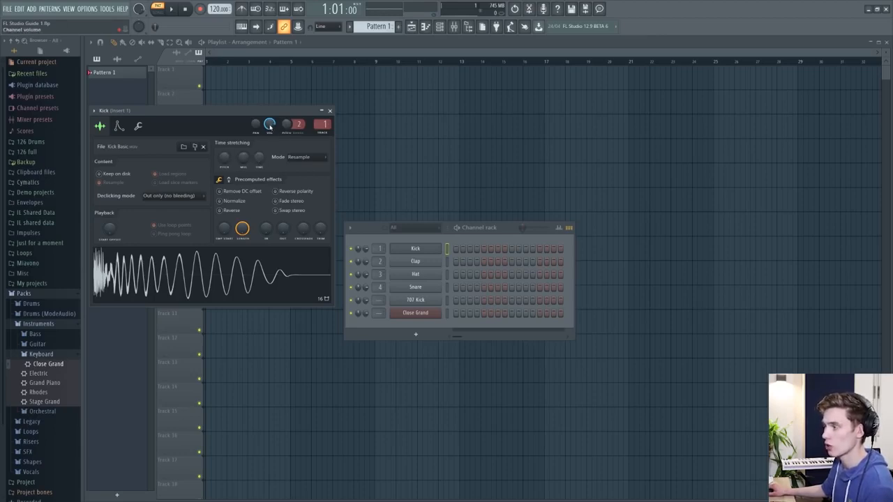
left_click_drag(257, 125, 257, 130)
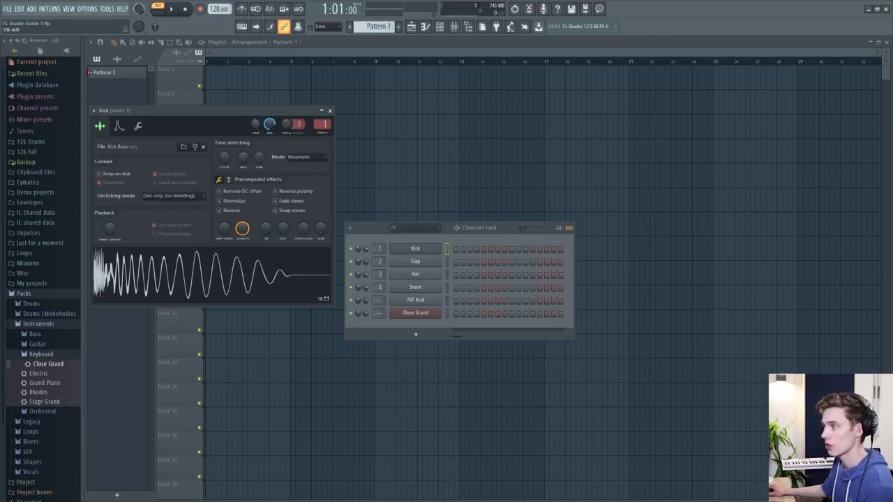
left_click(330, 111)
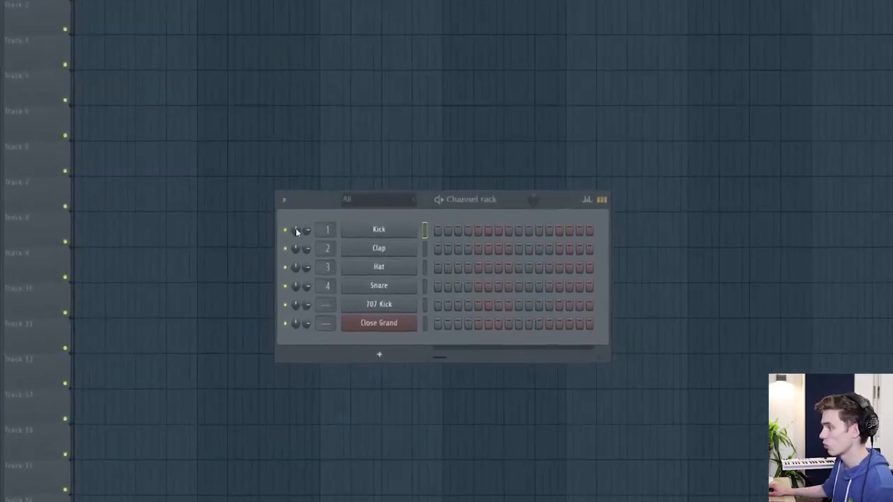
Step: Try the Kick's pan and volume knobs in the channel rack and compare them with its channel settings
left_click_drag(174, 195, 199, 194)
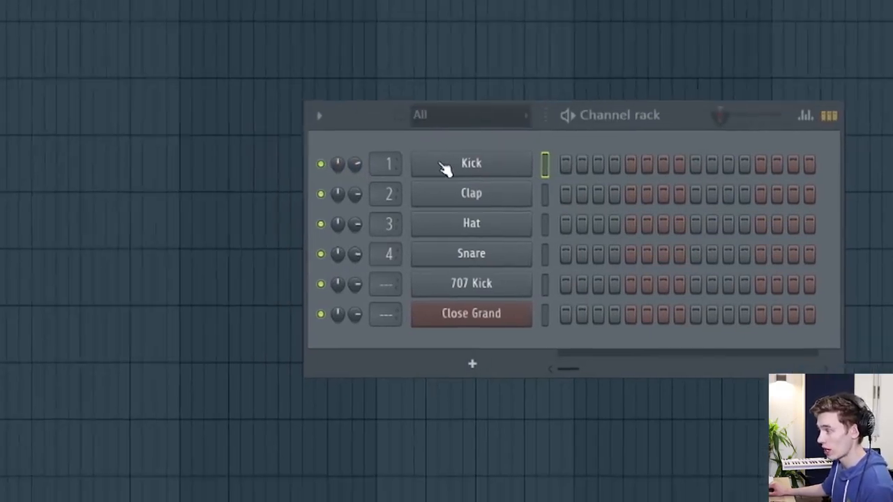
left_click(282, 200)
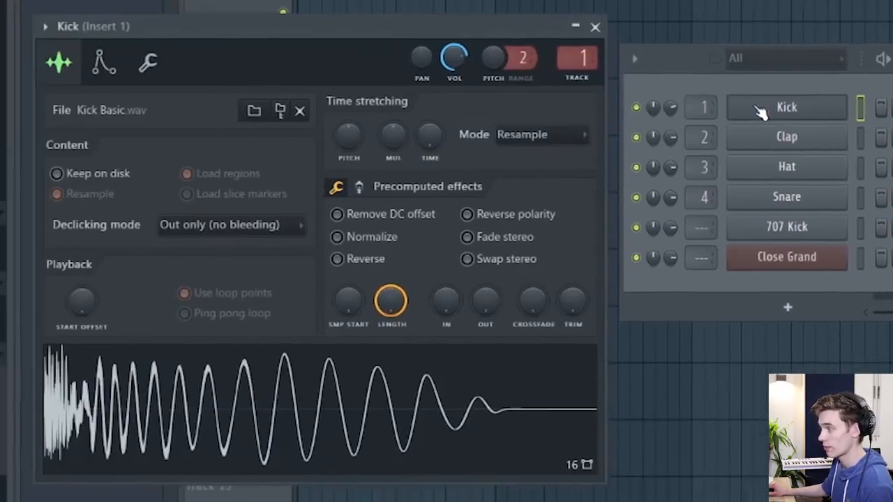
mouse_move(421, 57)
left_mouse_down()
mouse_move(422, 82)
mouse_move(421, 62)
left_mouse_up()
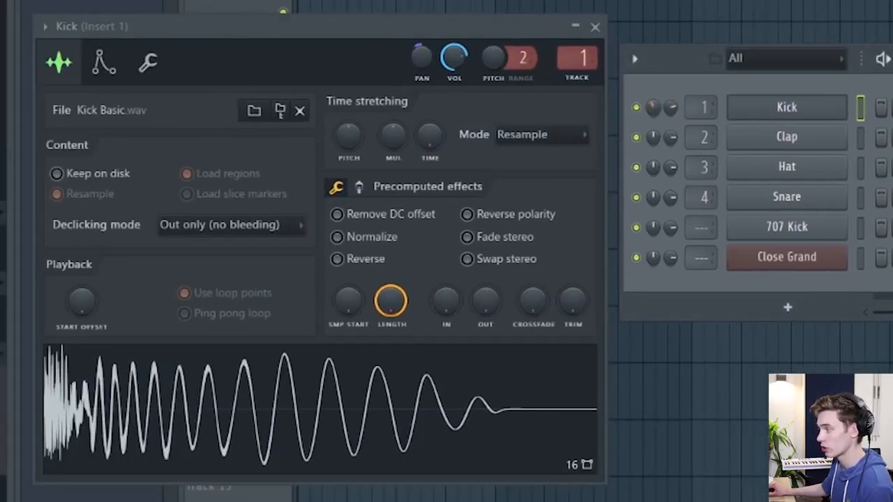
mouse_move(670, 107)
left_mouse_down()
mouse_move(670, 98)
mouse_move(674, 106)
left_mouse_up()
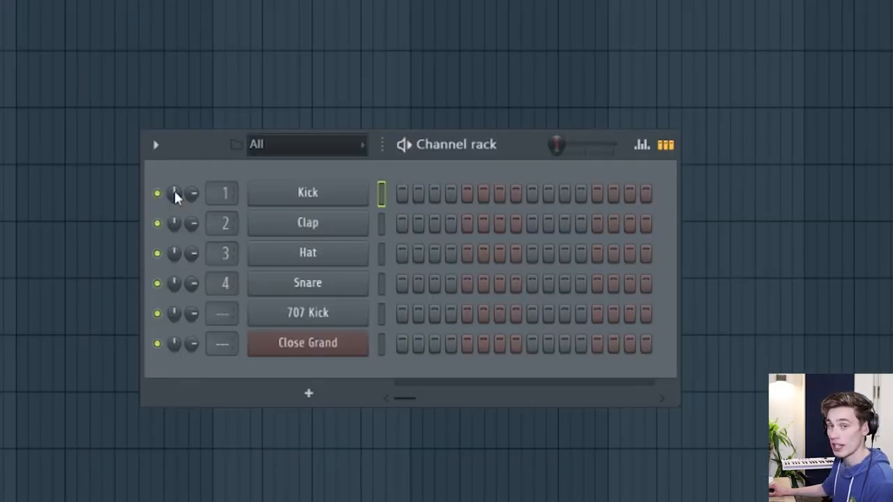
Step: Nudge the Kick's pan knob in the channel rack and look at the option that resets it
left_click_drag(173, 189, 174, 189)
right_click(174, 189)
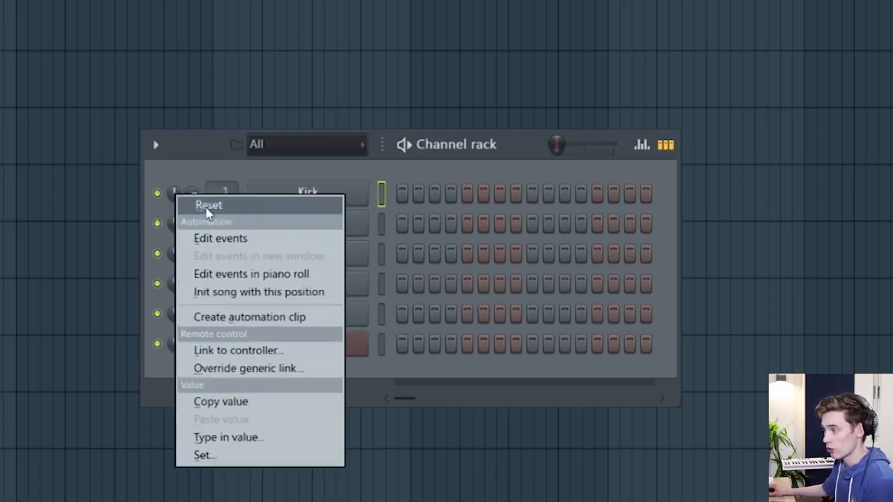
left_click(183, 171)
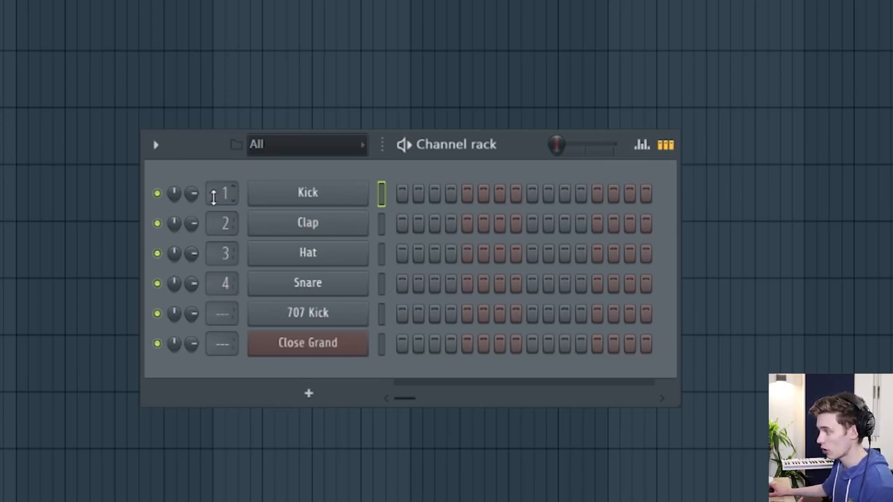
Step: Try routing the Kick channel to a different mixer track and return its track number to 1
scroll(216, 194, "up", 3)
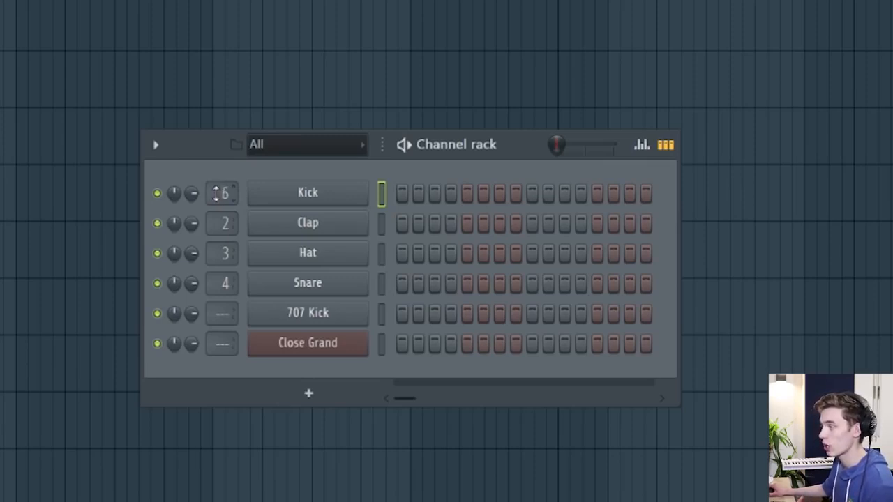
right_click(216, 194)
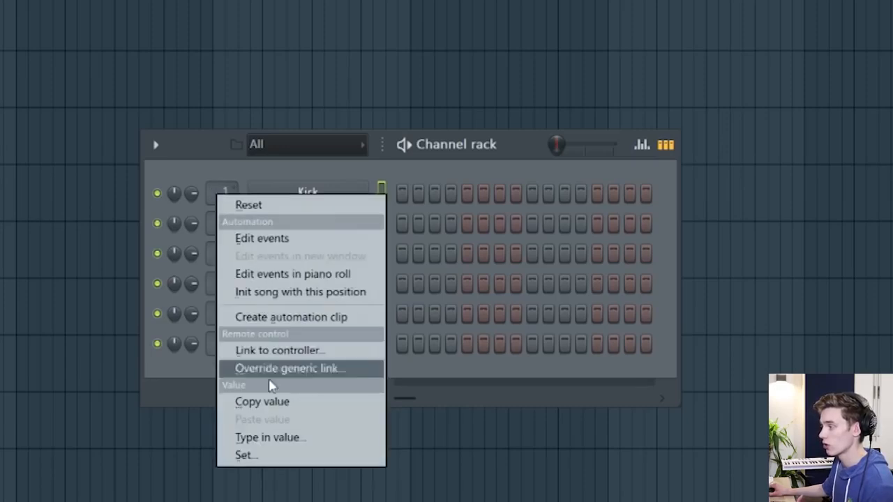
left_click(266, 437)
type("1")
key("Return")
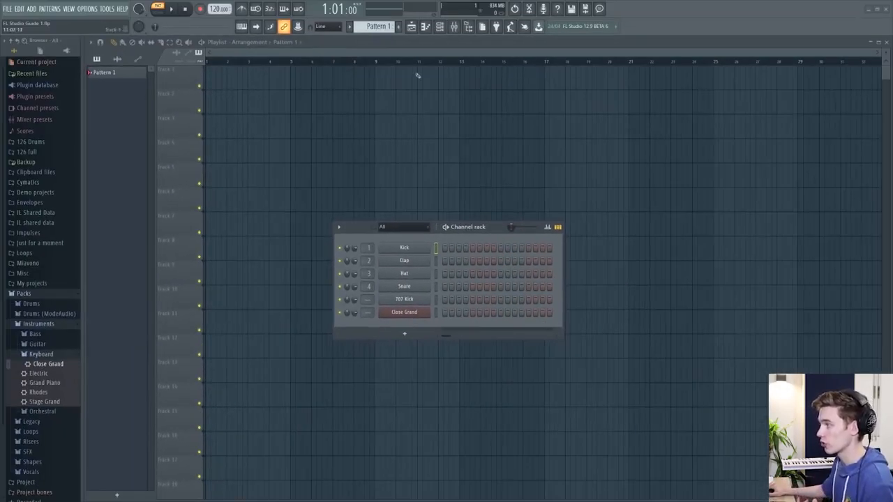
Step: Rename Pattern 1 as Kick and colour it with the recently used red
left_click(400, 28)
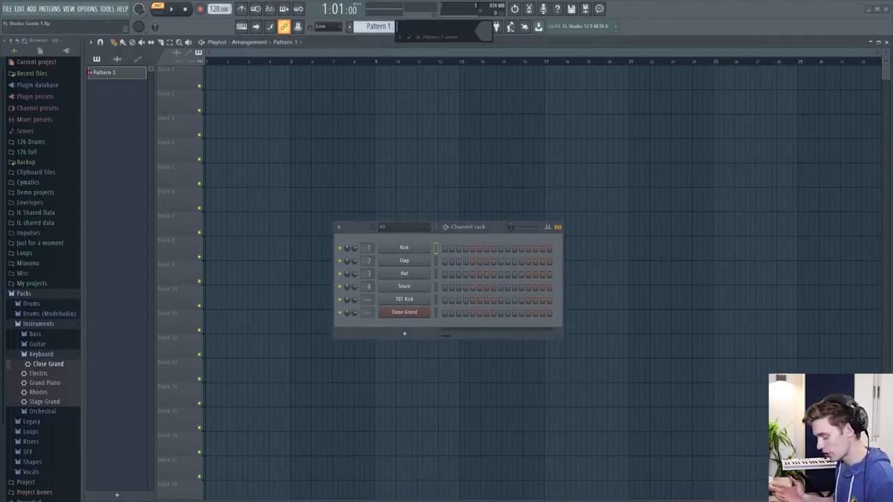
type("Kick")
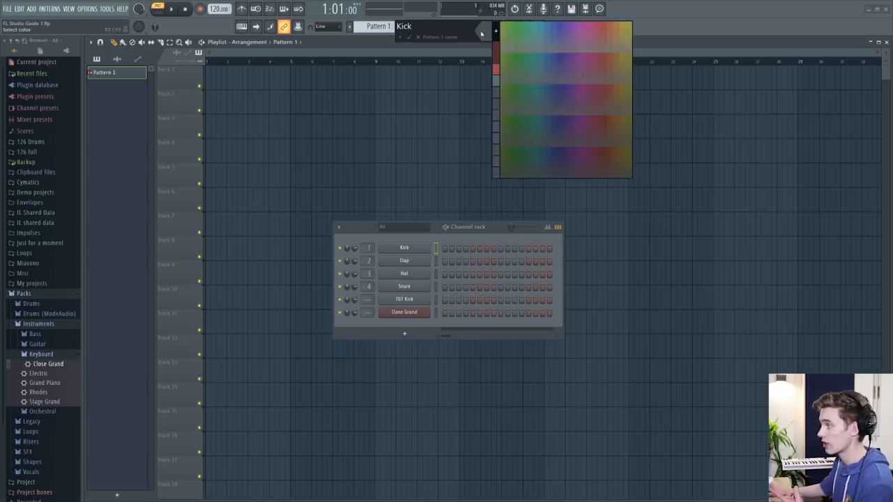
left_click(483, 32)
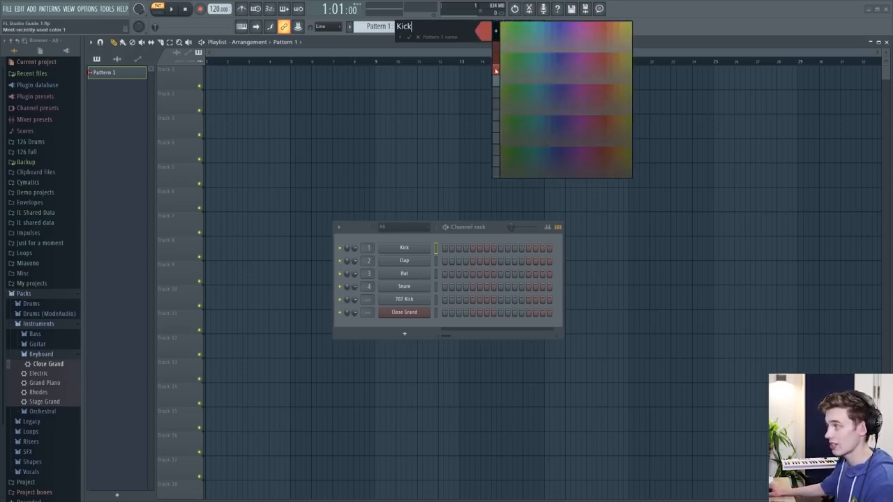
left_click(496, 71)
key("Return")
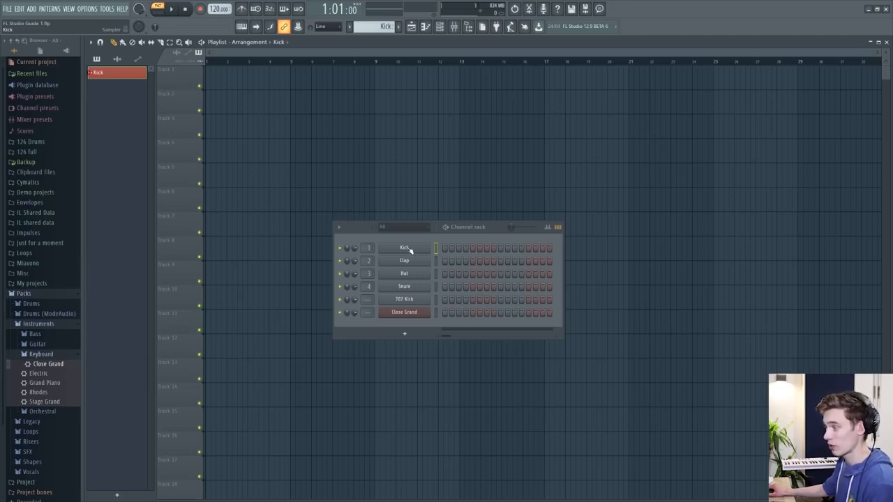
Step: Change the Kick channel's colour to the same red as the pattern
right_click(411, 249)
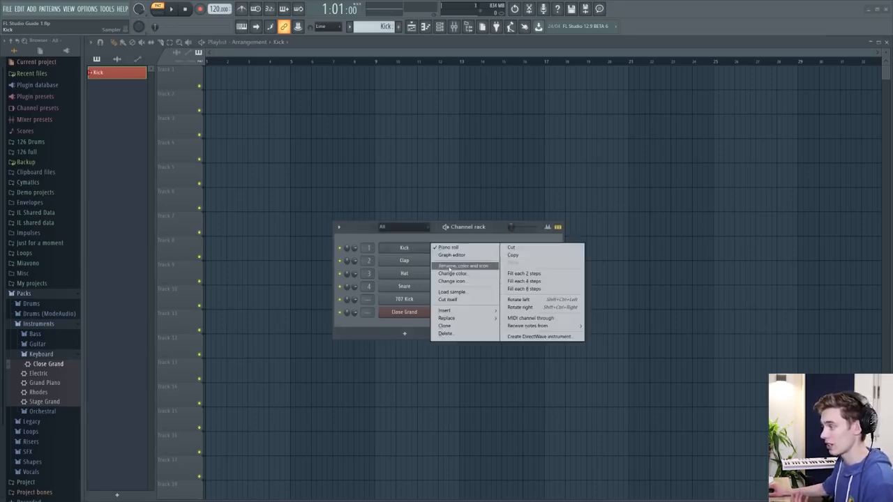
left_click(450, 273)
left_click(467, 338)
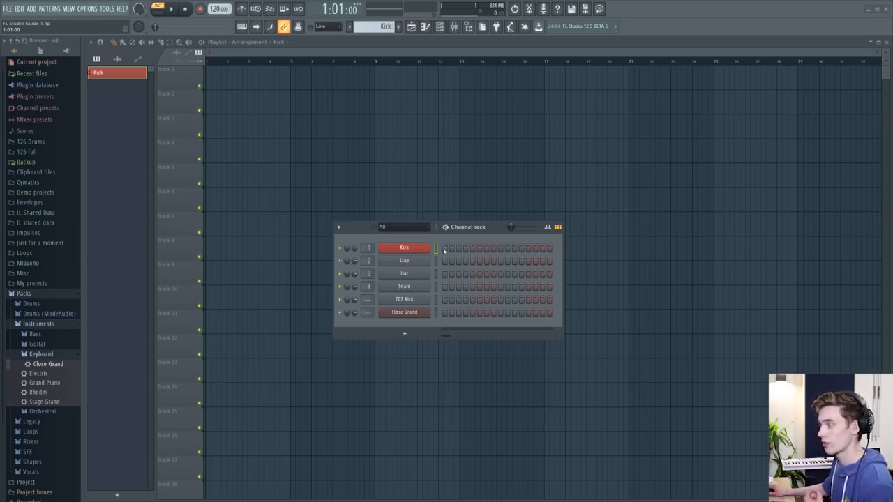
Step: Place Kick hits on steps 1, 5, 9 and 13 and play the pattern
mouse_move(445, 250)
left_mouse_down()
mouse_move(480, 249)
mouse_move(442, 249)
left_mouse_up()
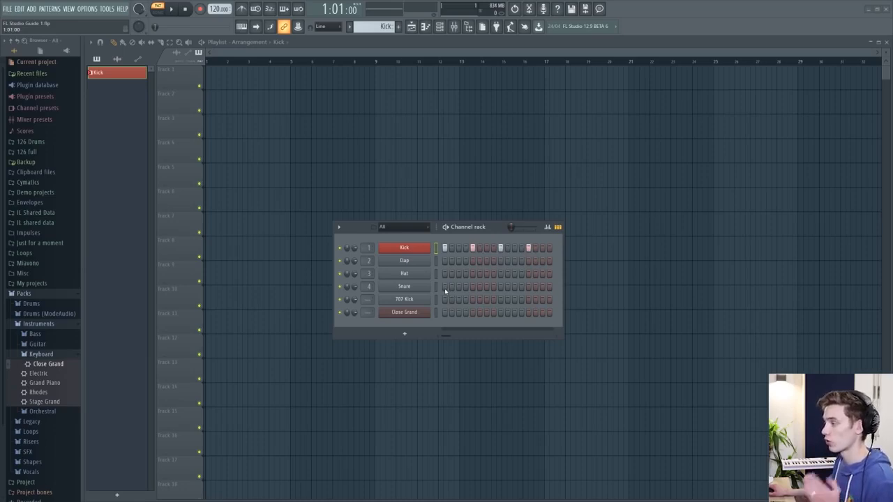
left_click(171, 10)
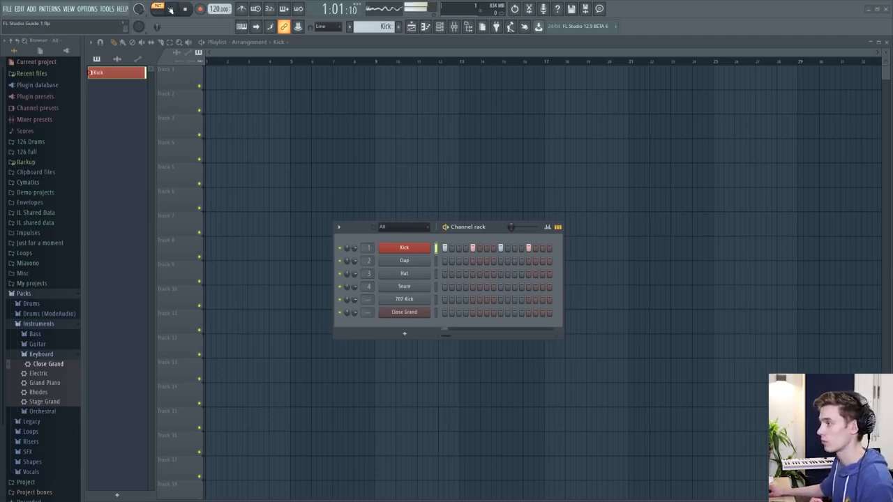
left_click(187, 9)
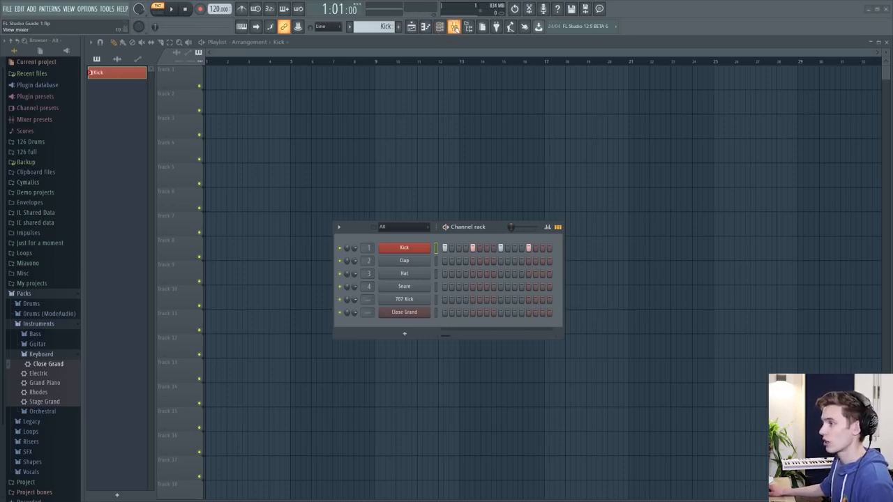
Step: Show the mixer with the channel rack above it and play the pattern to watch the Kick's level on Insert 1
left_click(455, 29)
left_click_drag(492, 229, 488, 171)
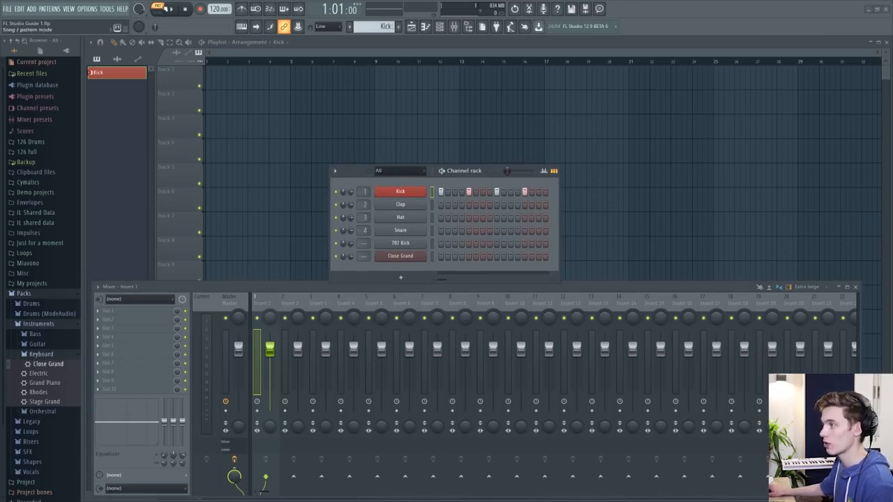
left_click(171, 9)
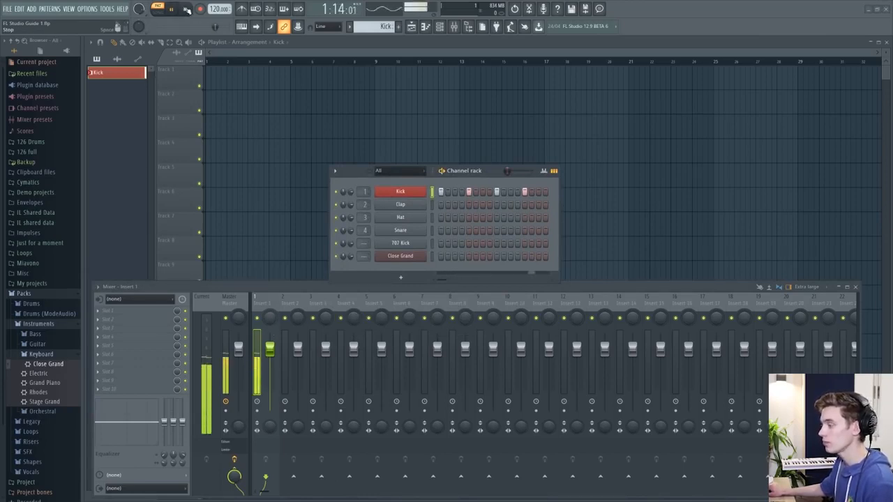
key("space")
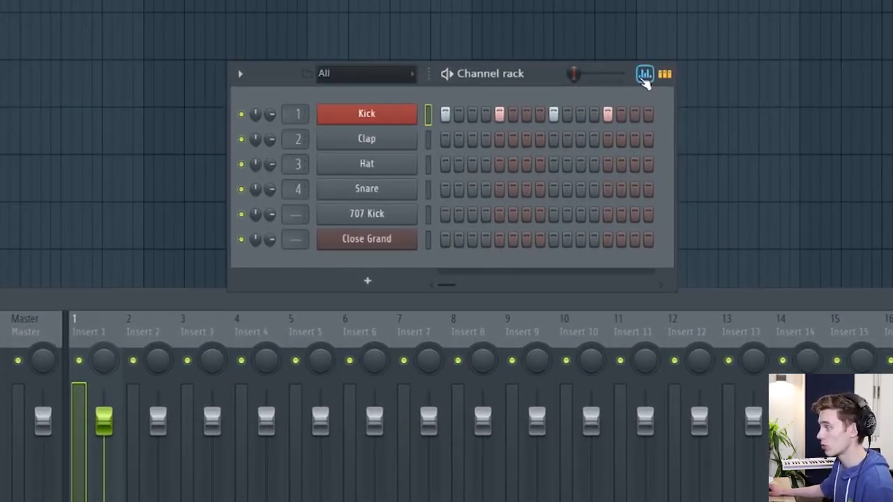
Step: Show the Kick's note values in the graph editor and raise the second hit to note A
left_click(645, 77)
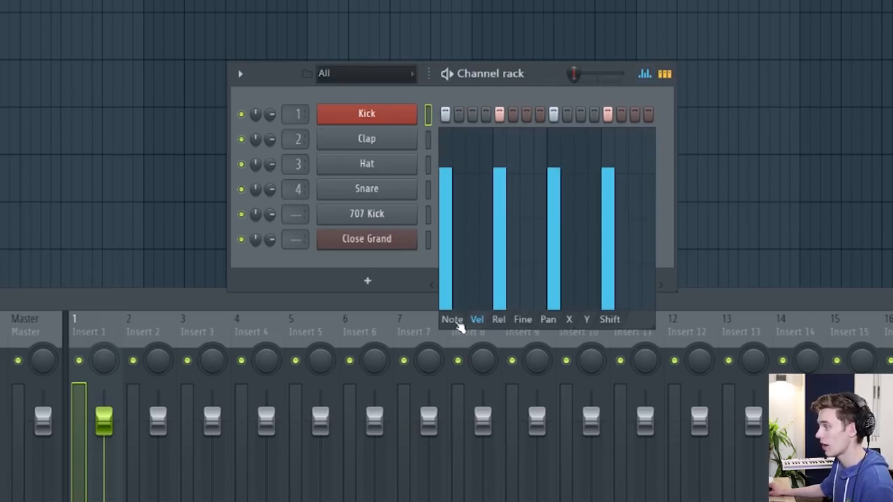
left_click(452, 320)
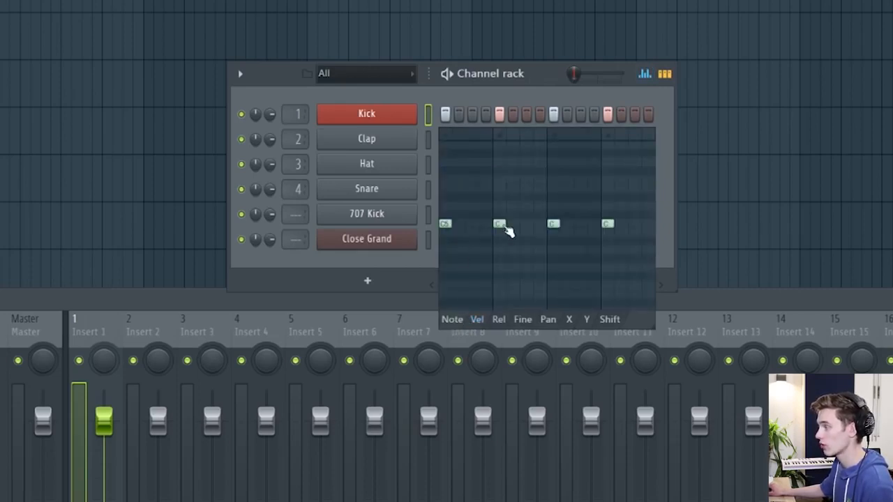
left_click_drag(499, 173, 498, 144)
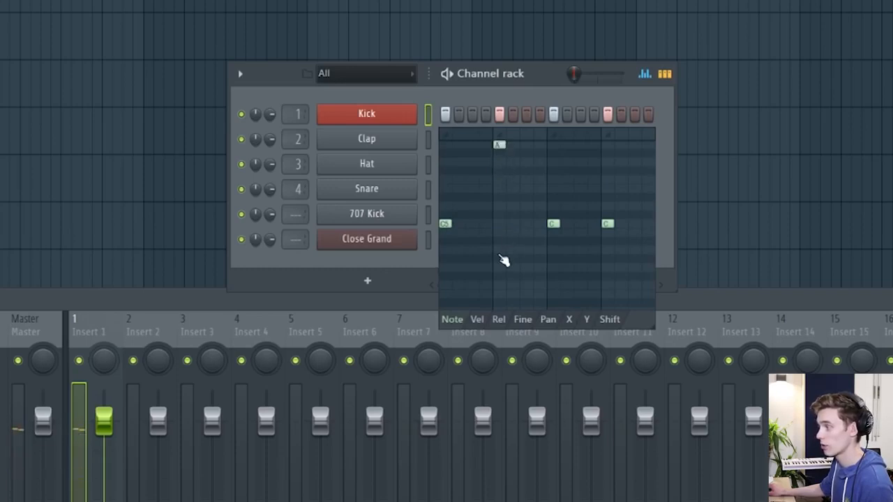
Step: Return the Kick's second hit to note C in the graph editor
left_click_drag(503, 279, 500, 231)
Step: Try a lower velocity on the Kick's second hit and a higher one on the third, and play the pattern
left_click(477, 322)
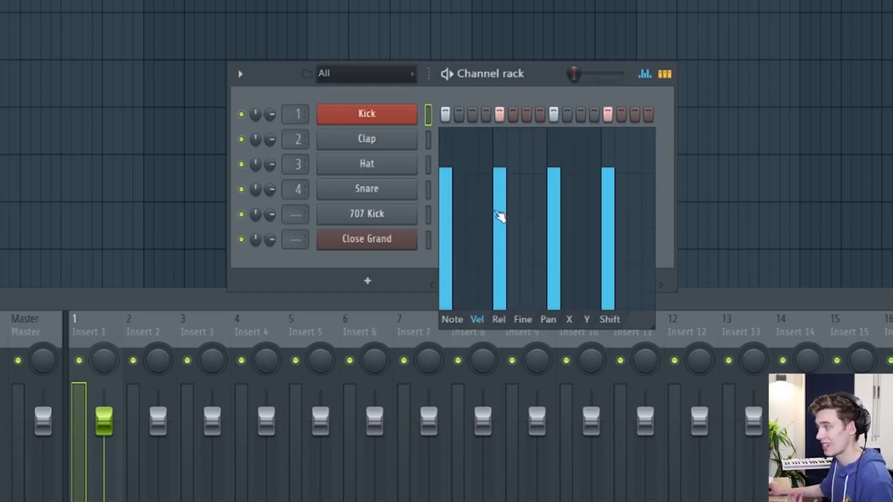
left_click_drag(499, 209, 500, 228)
left_click_drag(551, 164, 555, 141)
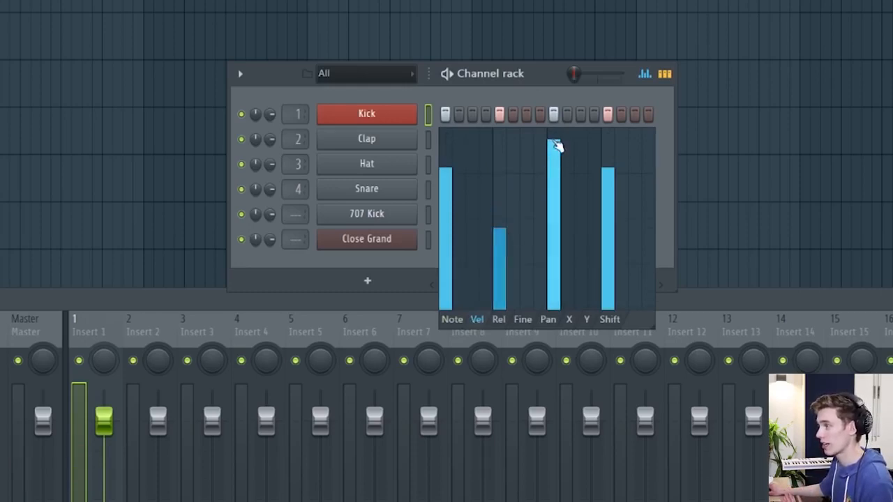
key("space")
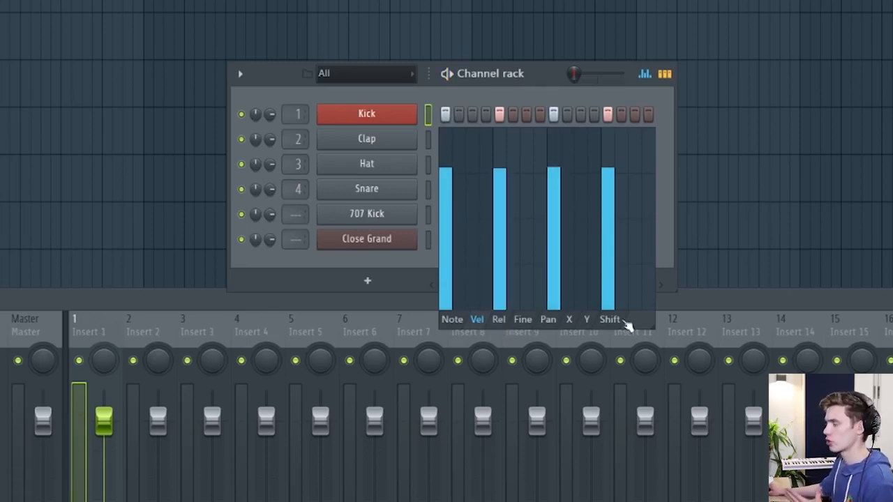
Step: Look through the Kick's fine pitch, pan and note graphs and close the graph editor
left_click(522, 319)
left_click(548, 319)
left_click(452, 319)
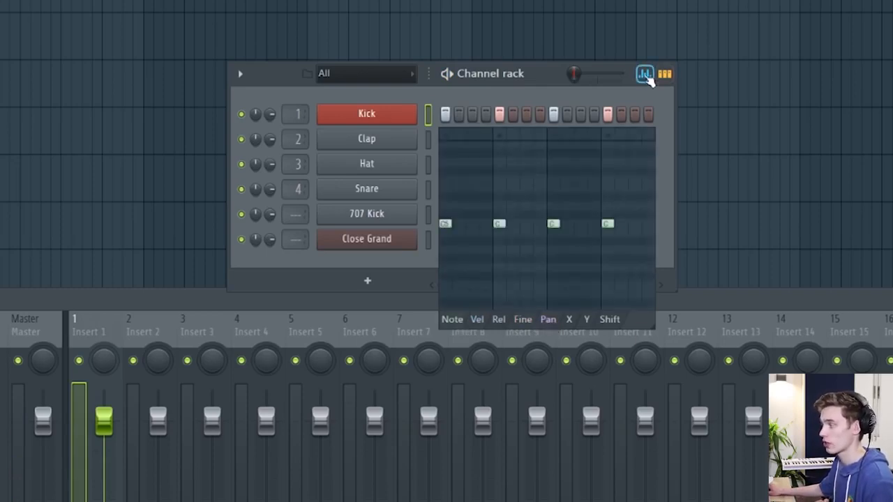
left_click(647, 79)
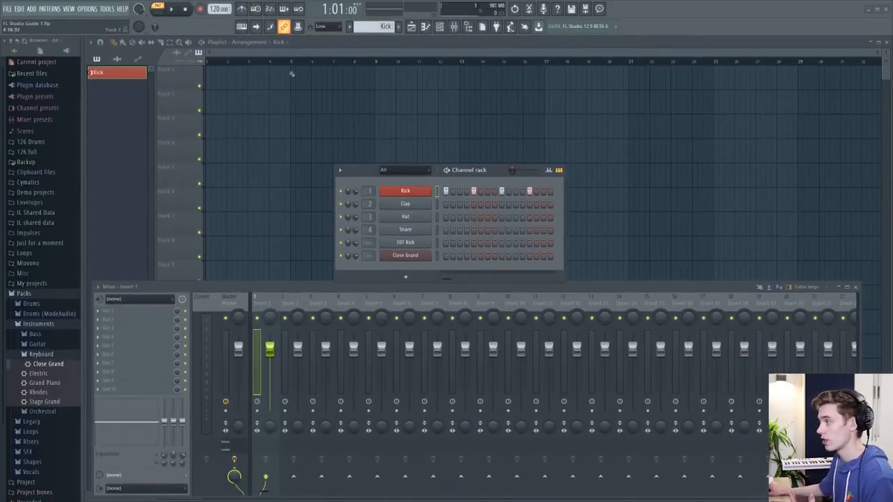
Step: Hide the mixer and the channel rack to leave only the playlist showing
left_click(416, 30)
left_click(415, 30)
left_click(415, 30)
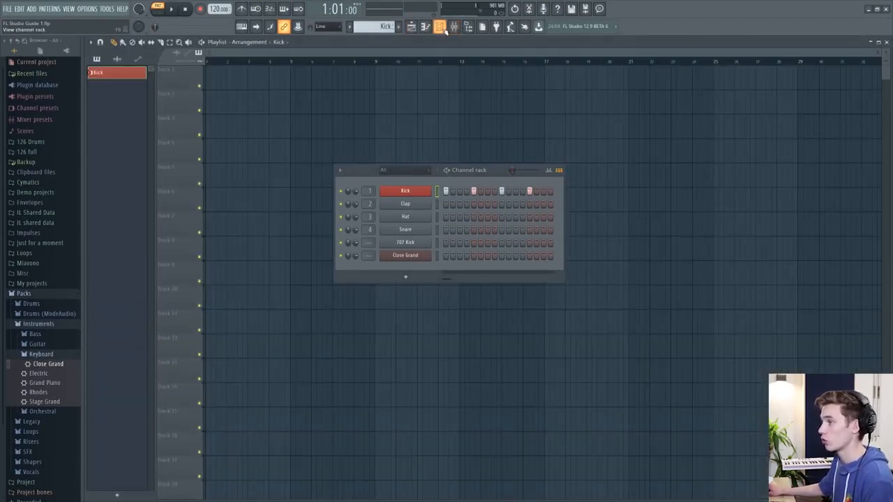
left_click(445, 29)
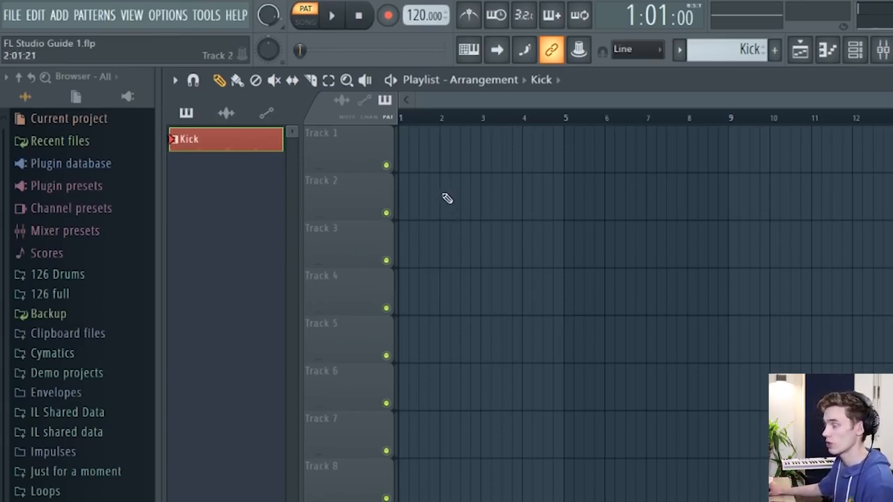
Step: Fill bars 1 to 8 of Track 1 with Kick clips, placing the first four singly and painting the rest
left_click(405, 160)
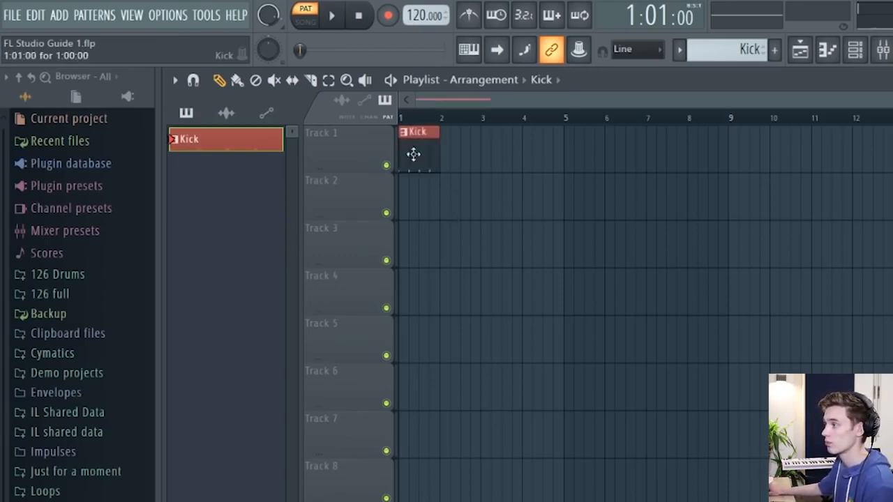
left_click(450, 147)
left_click(481, 145)
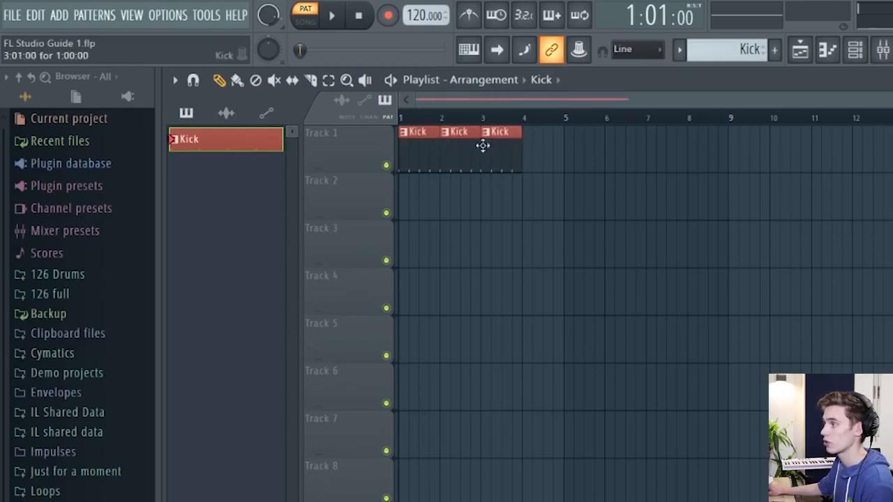
left_click(527, 144)
left_click(237, 81)
left_click_drag(580, 154, 765, 166)
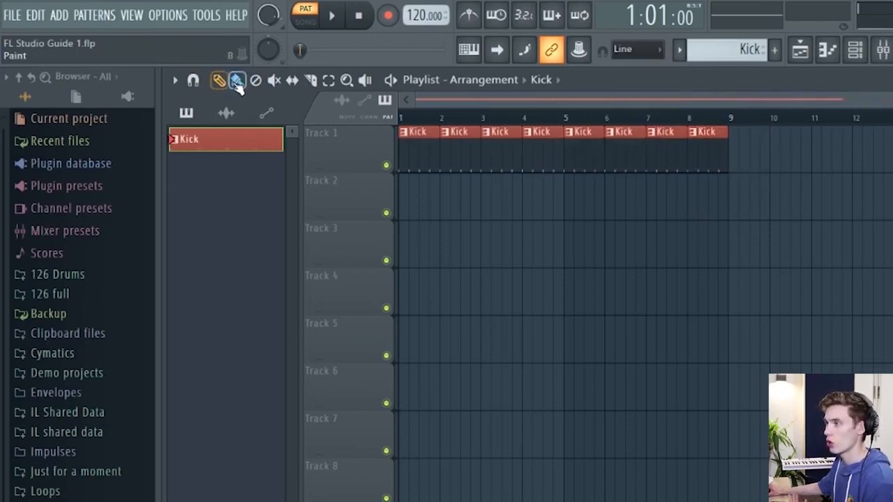
Step: Place extra Kick clips on Tracks 2 and 3 and delete them again
left_click(620, 209)
left_click(676, 255)
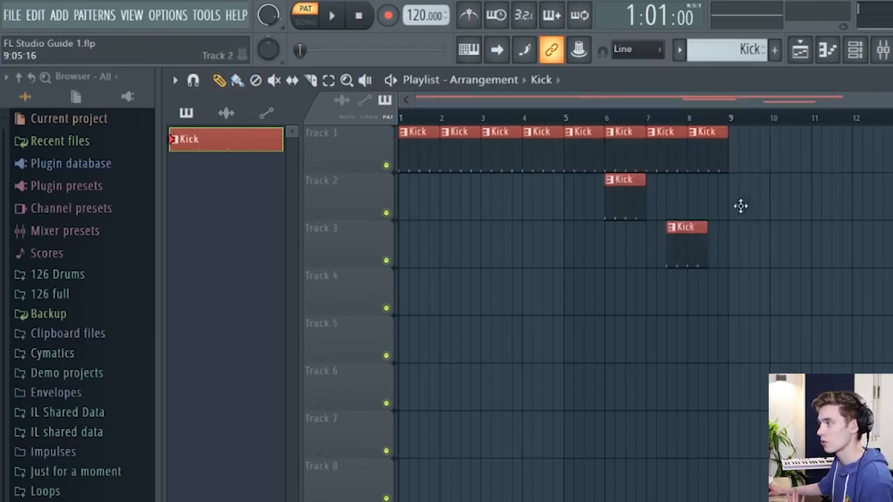
left_click(741, 205)
right_click(765, 198)
right_click(689, 255)
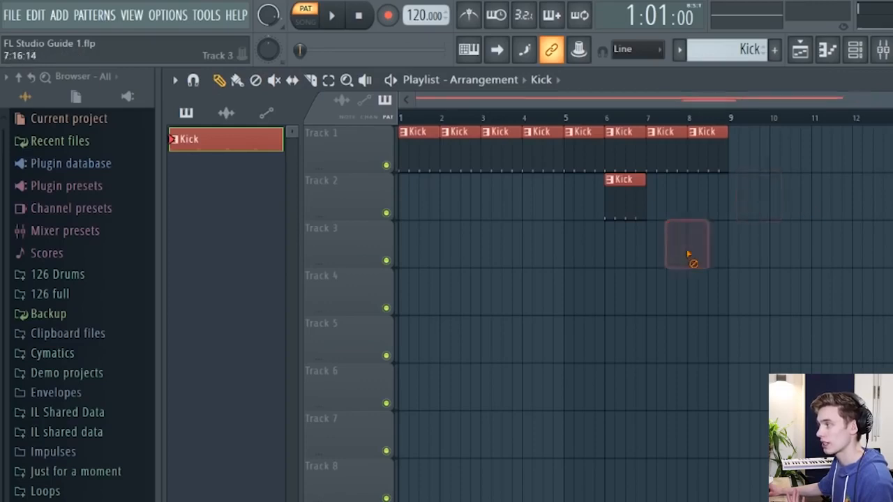
right_click(616, 193)
Step: Erase the Kick clips in bars 1 to 6 of Track 1 and undo the deletion
right_click(619, 152)
left_click_drag(626, 158, 258, 138)
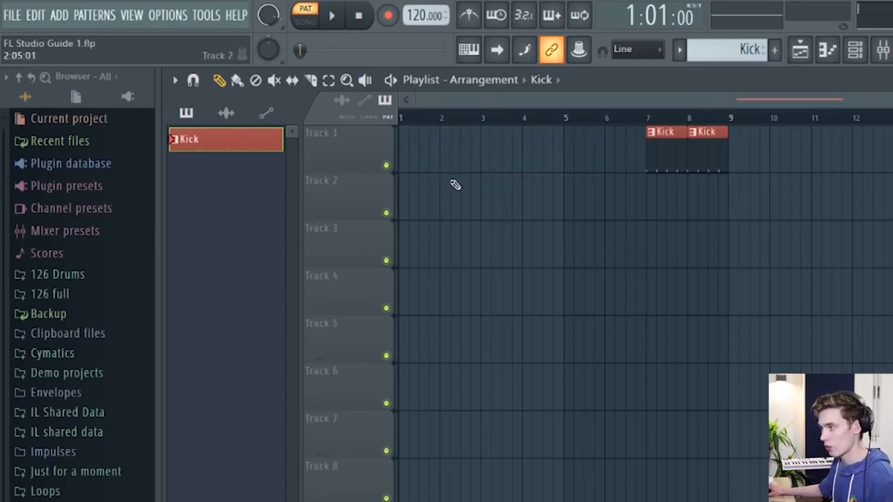
key("ctrl+z")
Step: Move the Kick clip at bar 5 down to Track 2 and back up to Track 1
mouse_move(657, 142)
left_mouse_down()
mouse_move(628, 151)
mouse_move(659, 155)
left_mouse_up()
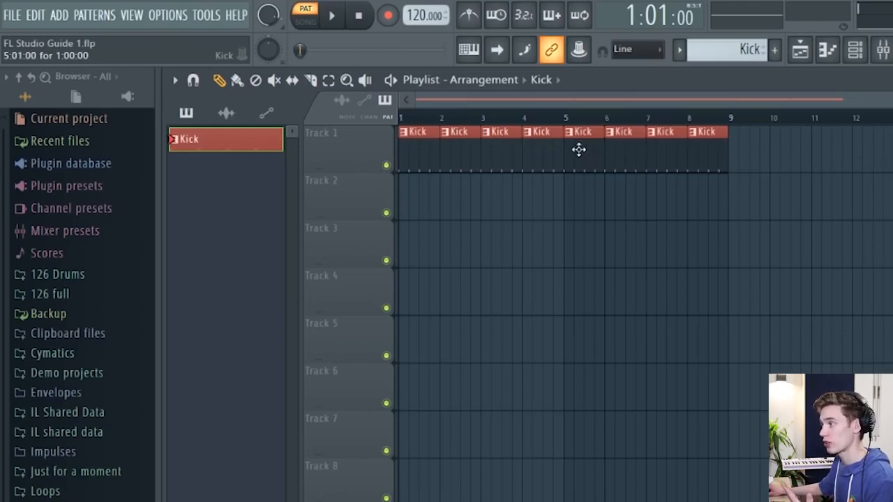
left_click_drag(579, 148, 580, 196)
left_click_drag(626, 146, 618, 125)
left_click_drag(570, 193, 578, 129)
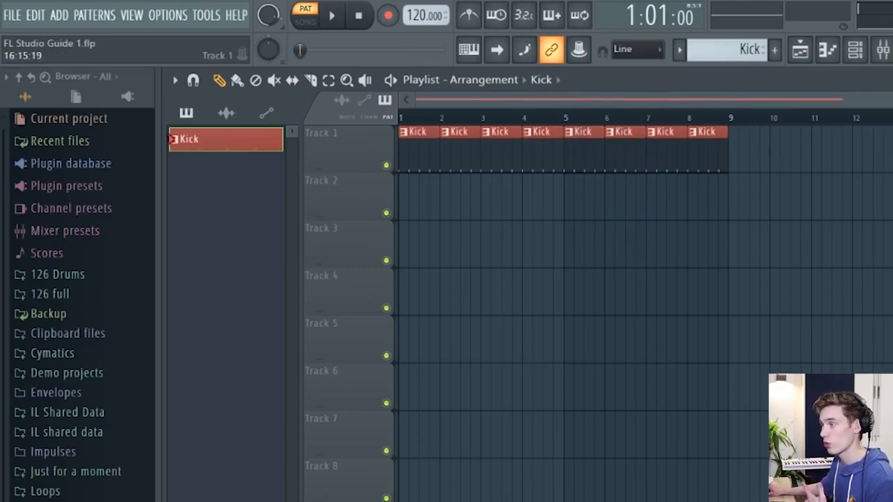
Step: Rename Track 1 as Kick and give it the same red as the Kick pattern
right_click(348, 148)
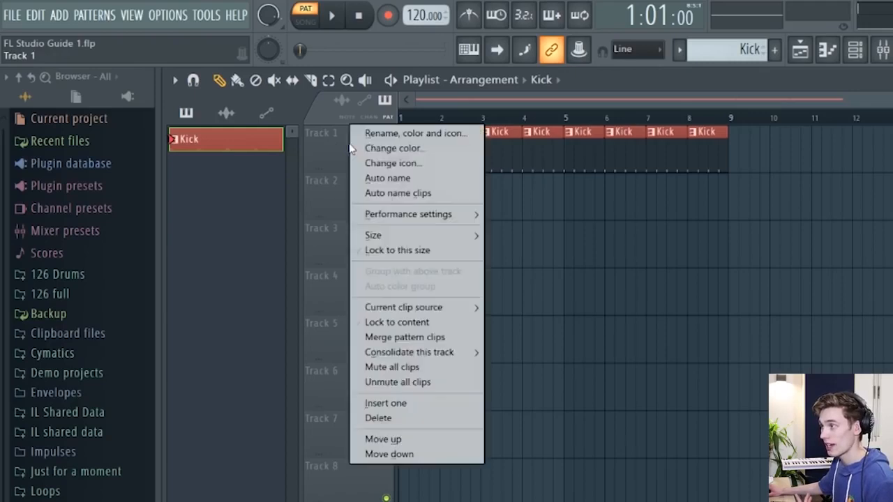
left_click(406, 134)
type("Kick")
left_click(394, 138)
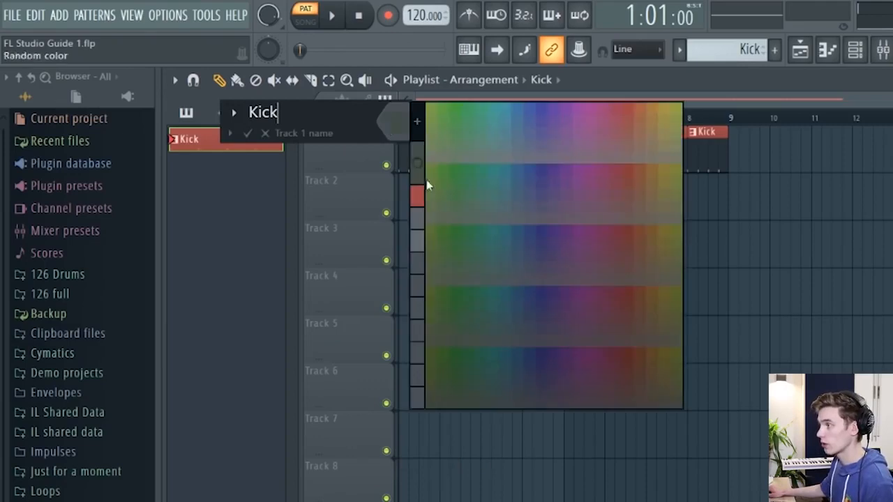
left_click(419, 194)
key("Return")
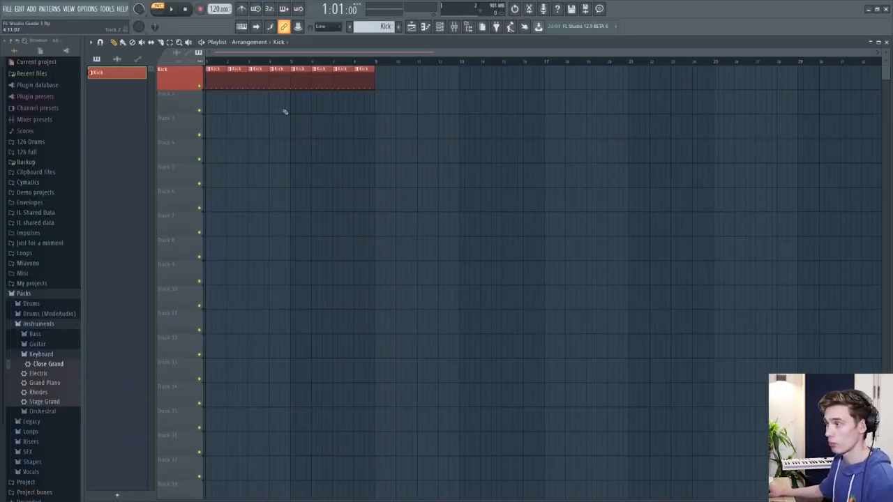
Step: Show the channel rack and create a new red pattern named Drums
left_click(440, 27)
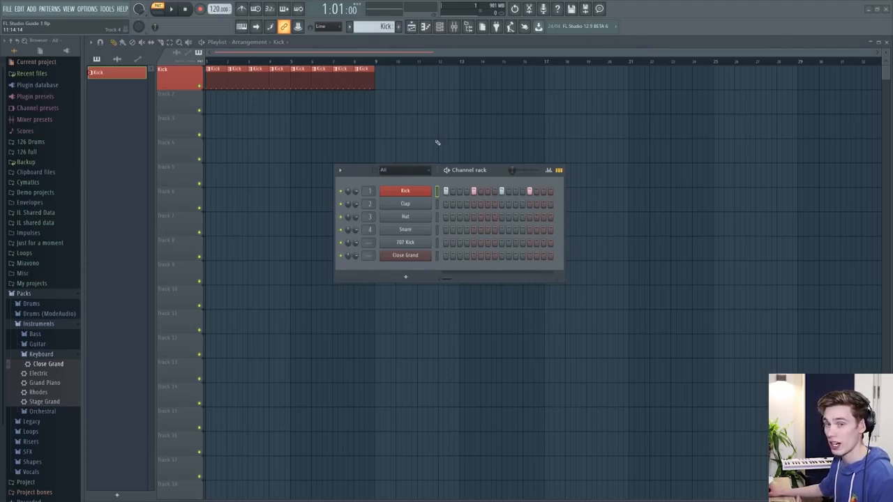
left_click(399, 28)
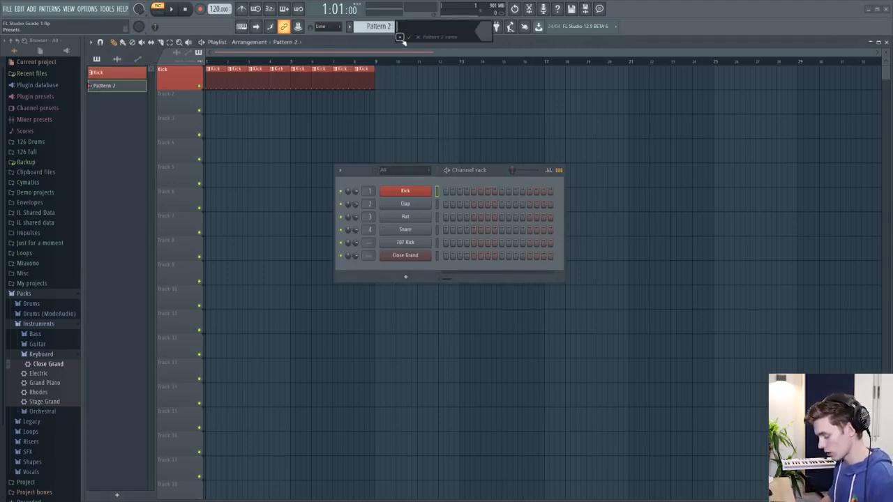
type("Drums")
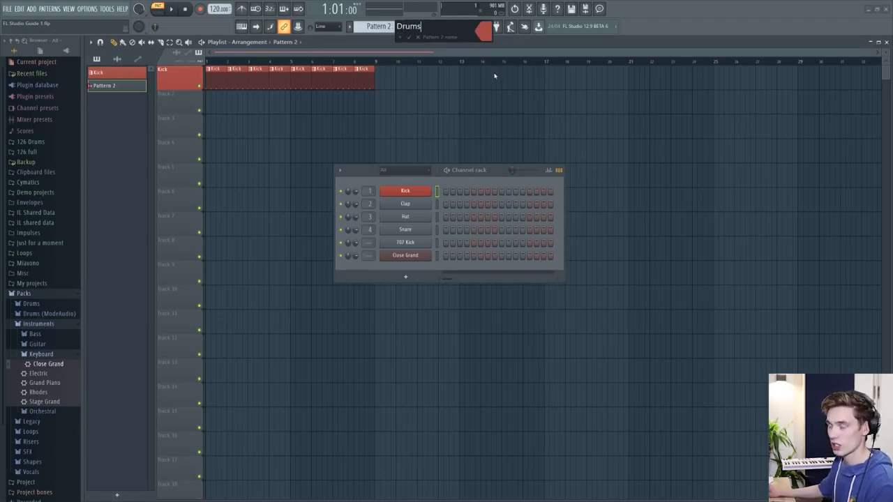
key("Return")
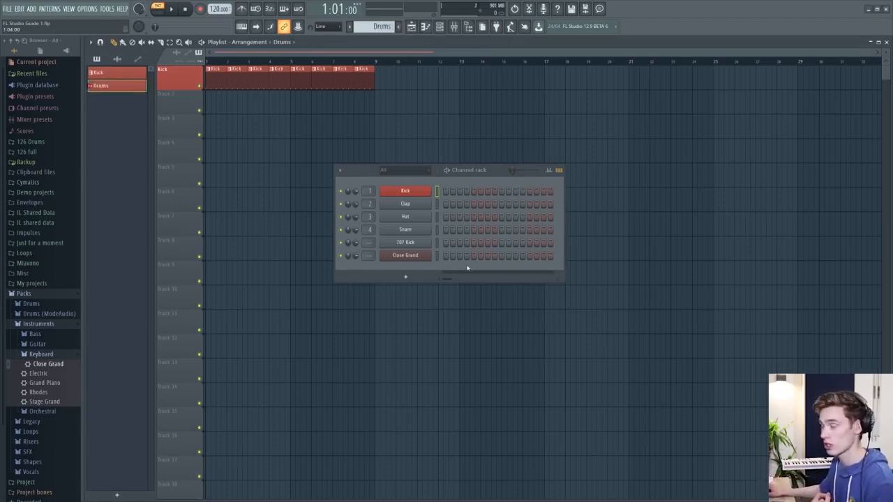
Step: Change the Hat channel's colour to the same red as the Kick channel
right_click(427, 215)
left_click(457, 235)
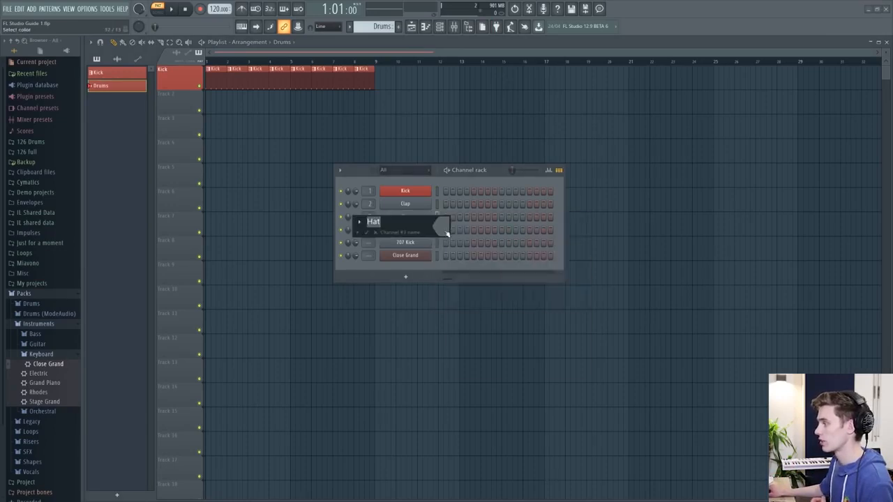
left_click(453, 265)
key("Return")
Step: Change the Snare channel's colour to the same red as the Kick and Hat channels
right_click(419, 230)
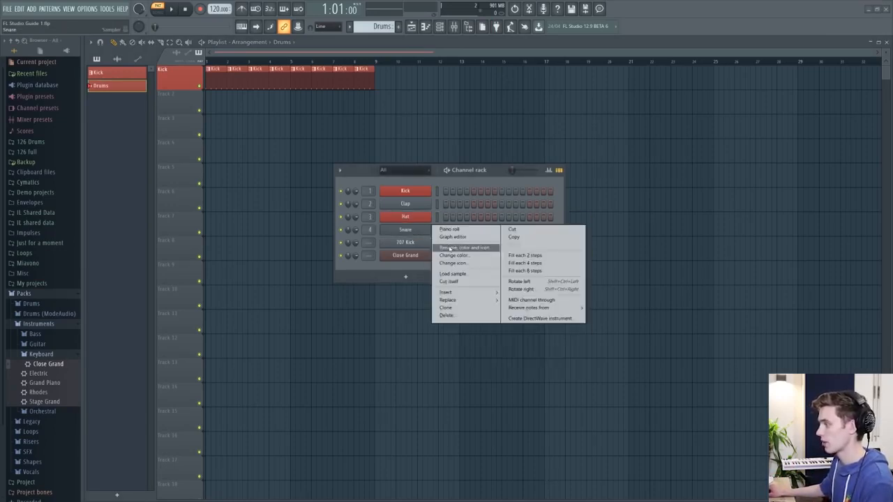
left_click(454, 248)
left_click(452, 244)
left_click(446, 248)
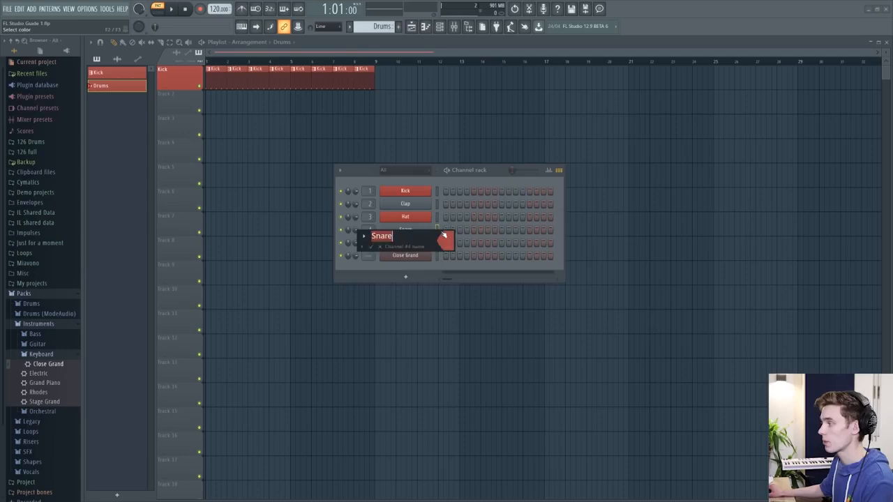
key("Return")
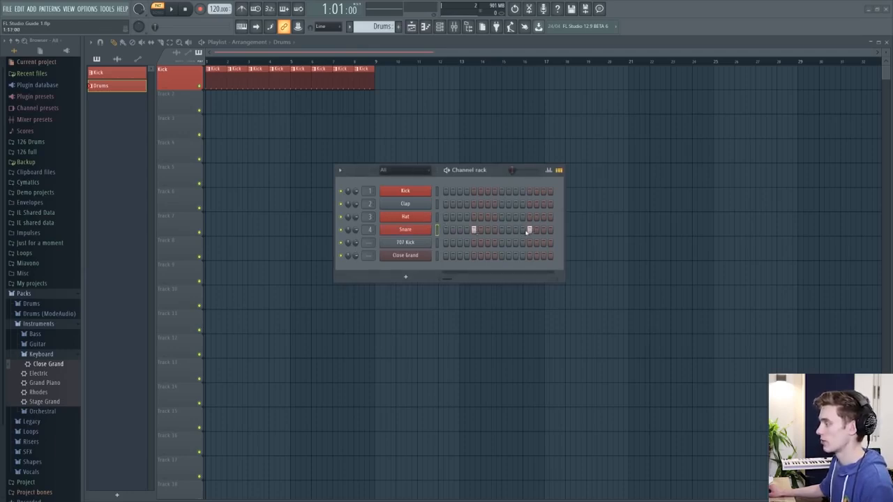
Step: Place Snare hits on steps 5 and 13 and fill the Hat channel on each 2 steps
right_click(444, 220)
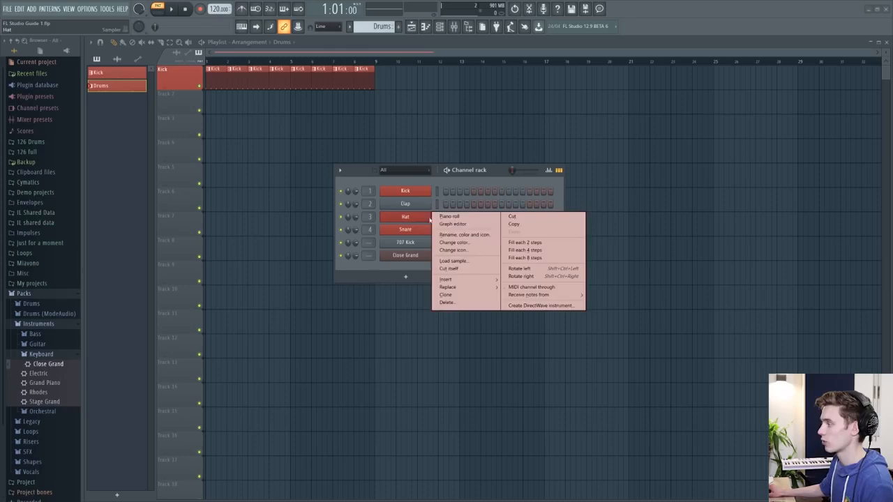
left_click(525, 243)
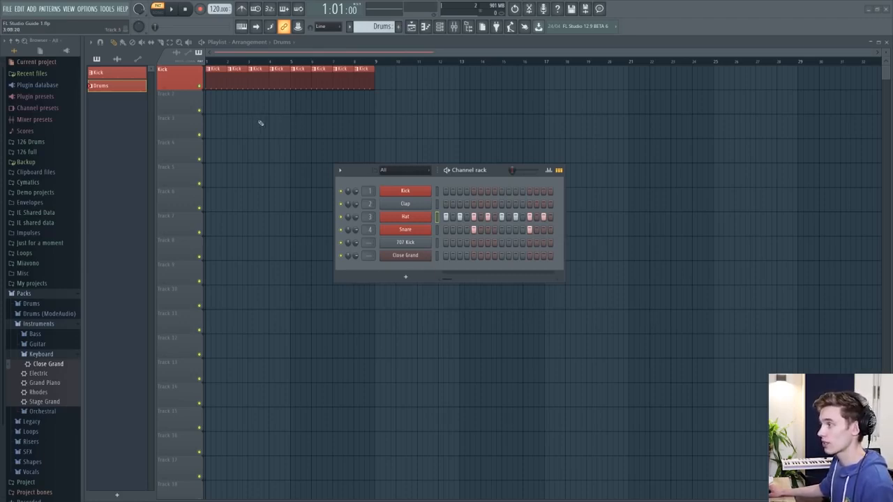
Step: Place Drums clips on Track 2 of the playlist at bars 2, 3 and 4
left_click(230, 105)
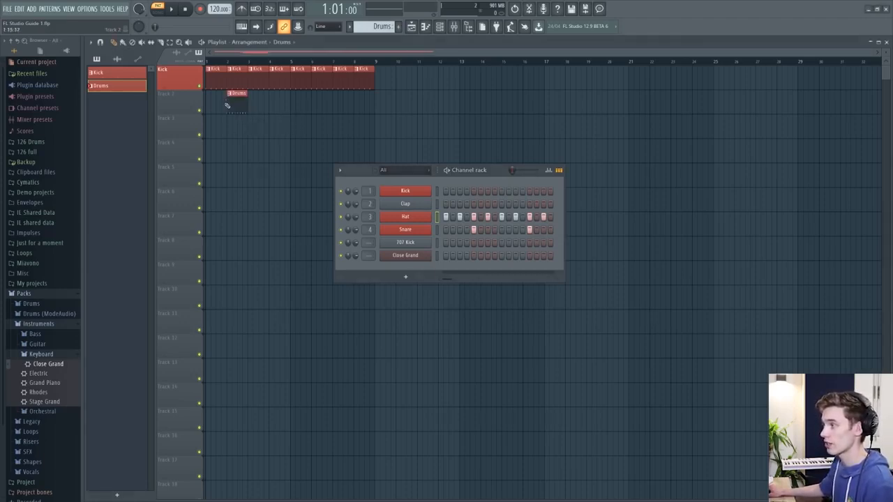
left_click(250, 101)
left_click(274, 103)
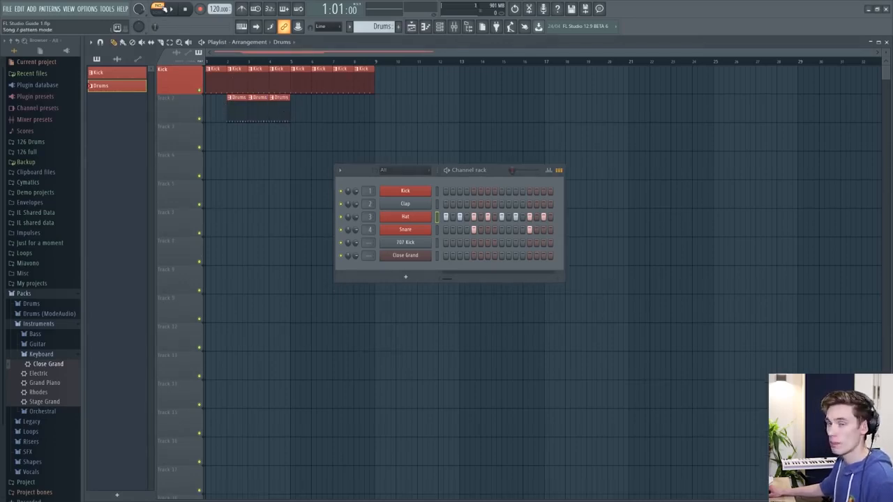
Step: Play the Drums pattern on its own in pattern mode and stop it
left_click(158, 11)
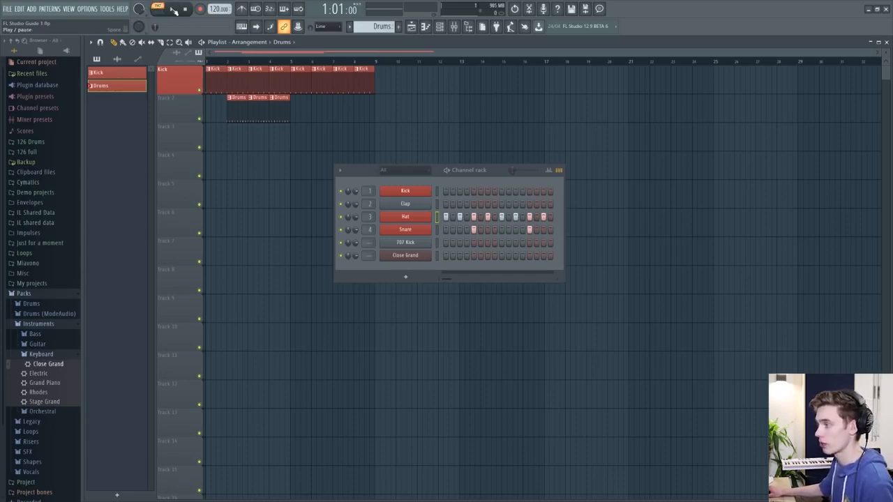
left_click(173, 9)
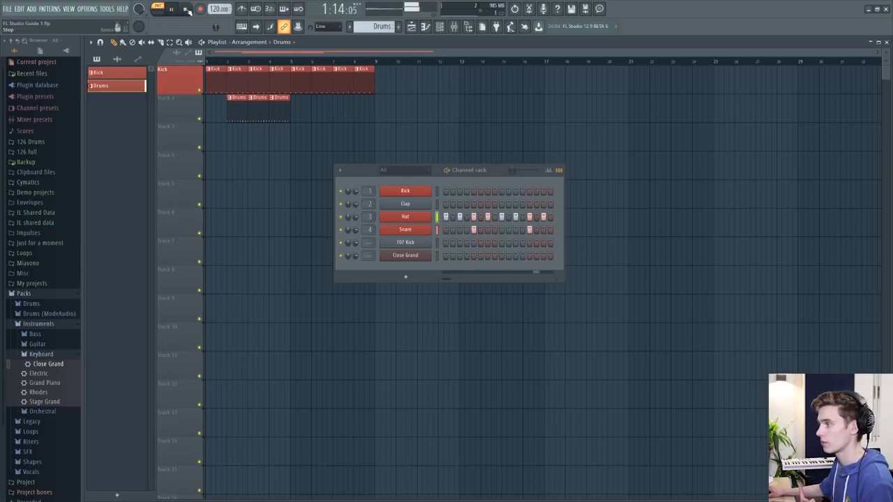
left_click(186, 10)
Step: Switch to song mode, play the playlist arrangement and stop it
left_click(159, 12)
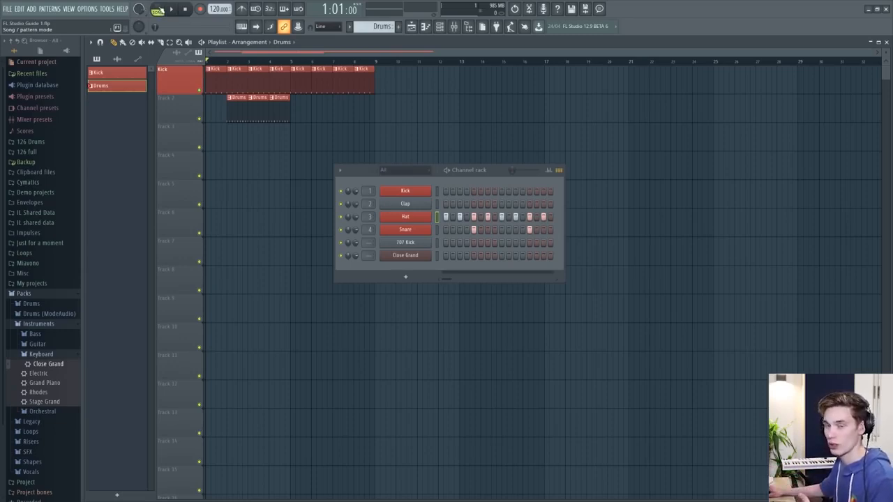
left_click(169, 9)
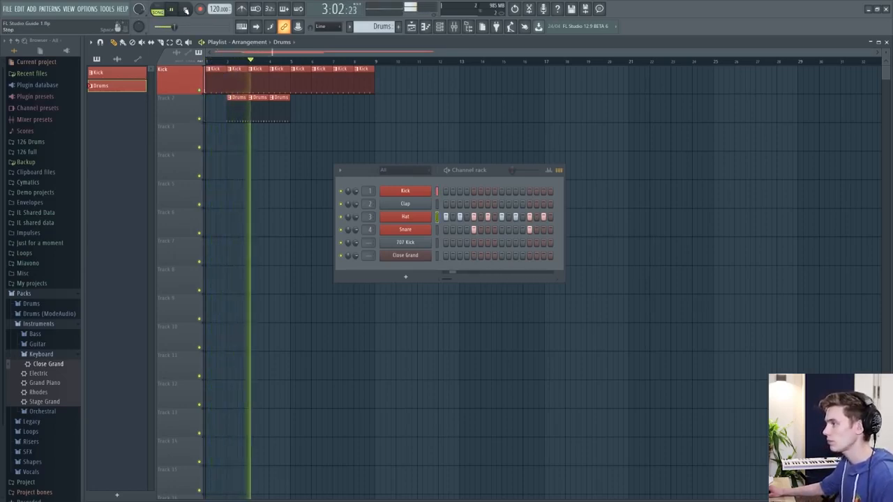
left_click(186, 9)
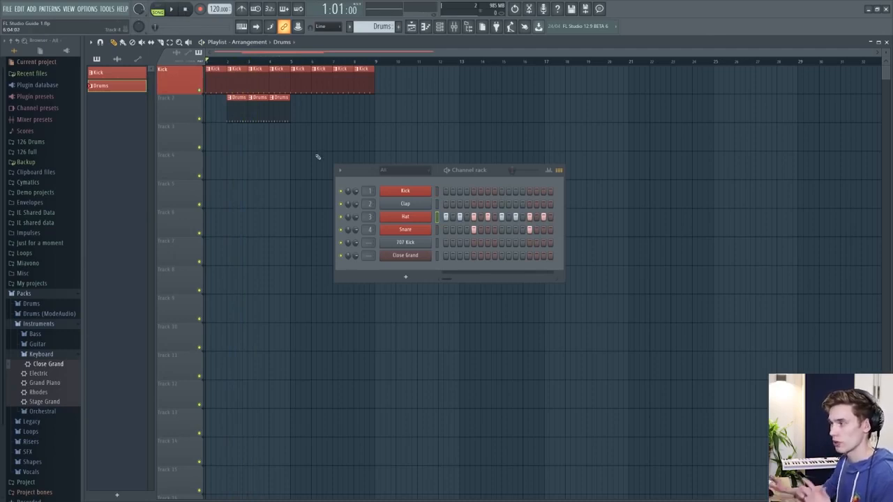
Step: Rename Track 2 of the playlist as Drums and color it red
right_click(183, 106)
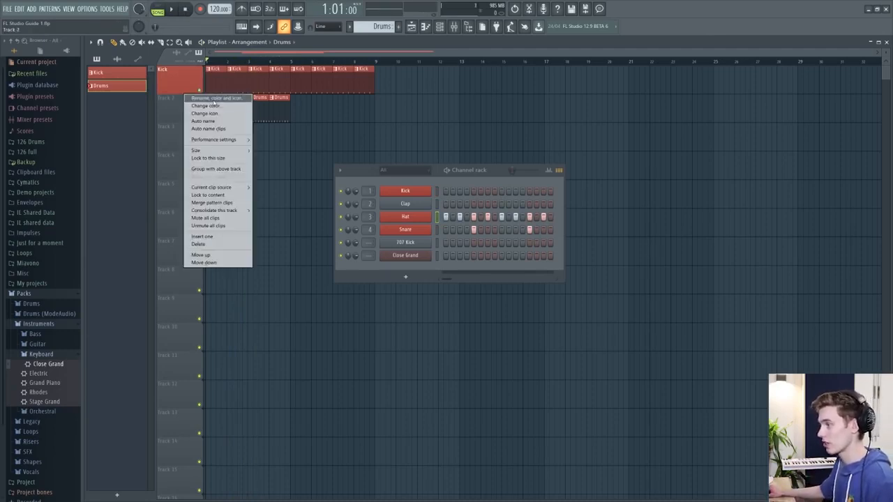
left_click(216, 98)
type("Drums")
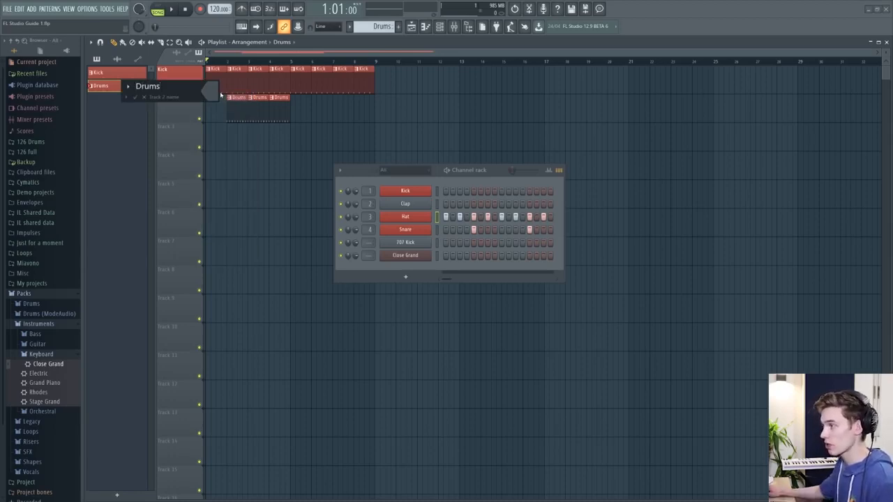
left_click(219, 92)
left_click(222, 130)
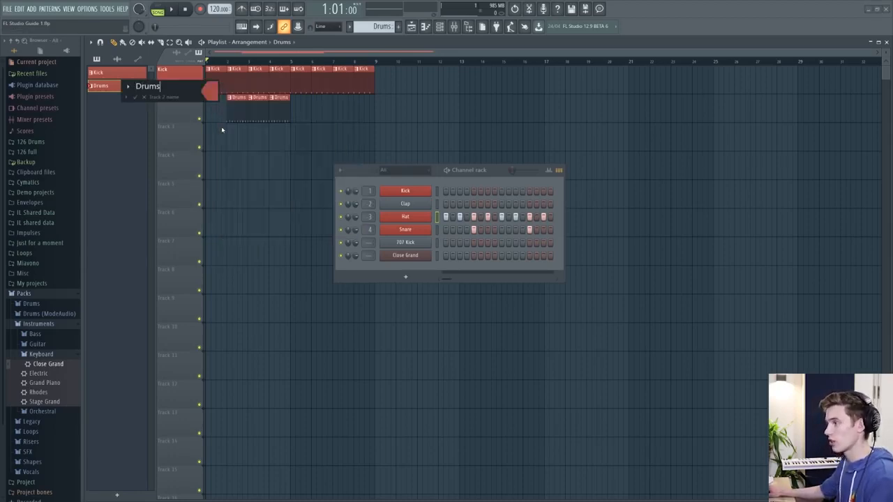
key("Return")
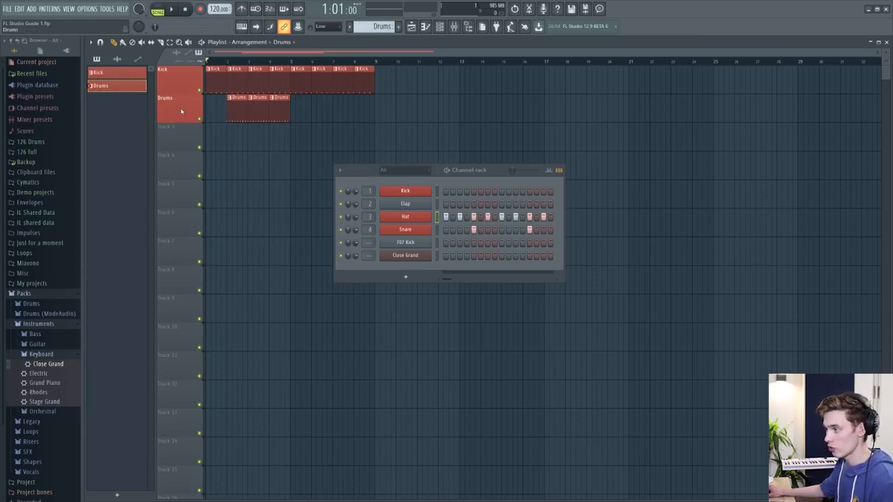
Step: Group the Drums track, Track 3 and Track 4 with the Kick track above and auto-color the group
right_click(182, 111)
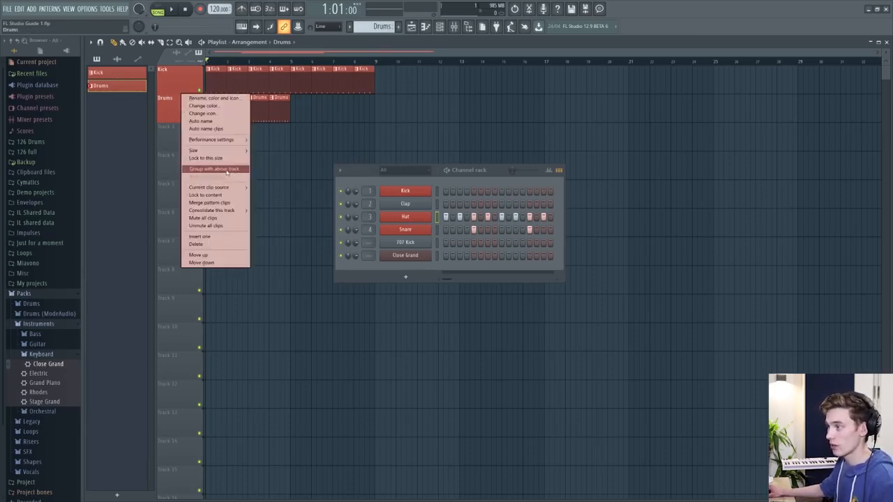
left_click(226, 171)
right_click(183, 132)
left_click(216, 196)
right_click(188, 149)
left_click(220, 226)
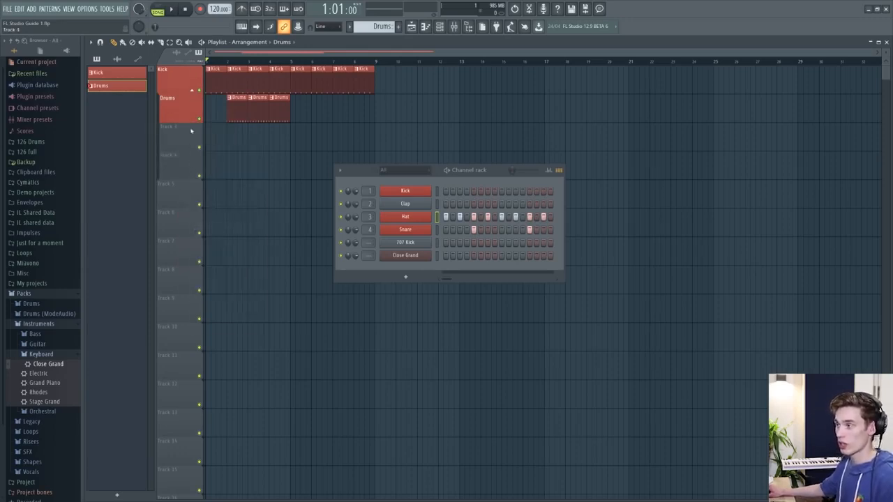
right_click(180, 79)
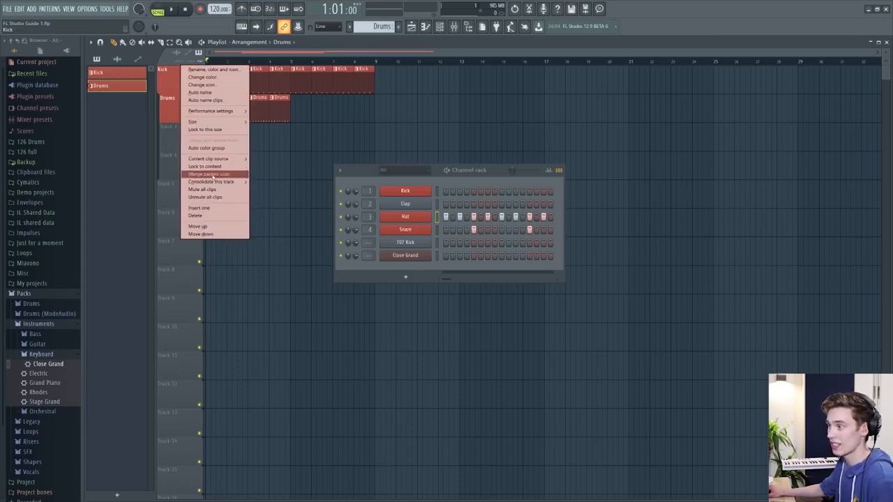
left_click(207, 148)
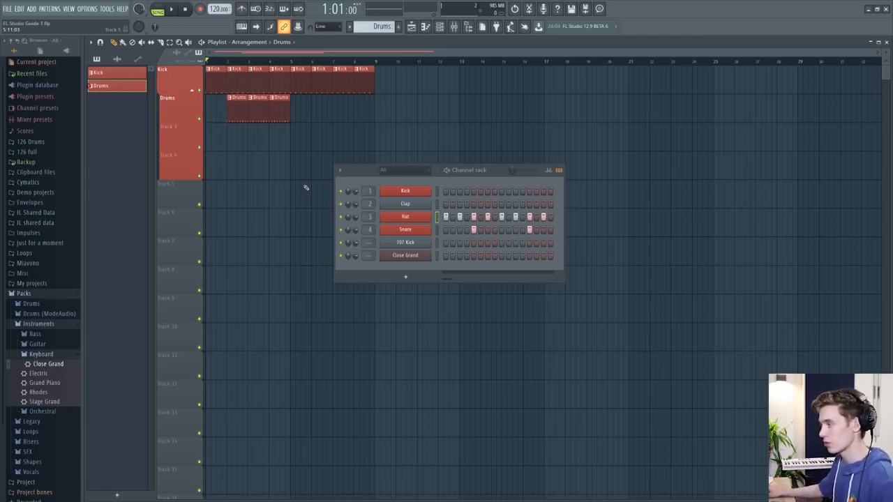
Step: Undo the last playlist clip change to restore the Drums clip at bar 1
key("ctrl+z")
left_click_drag(500, 172, 495, 173)
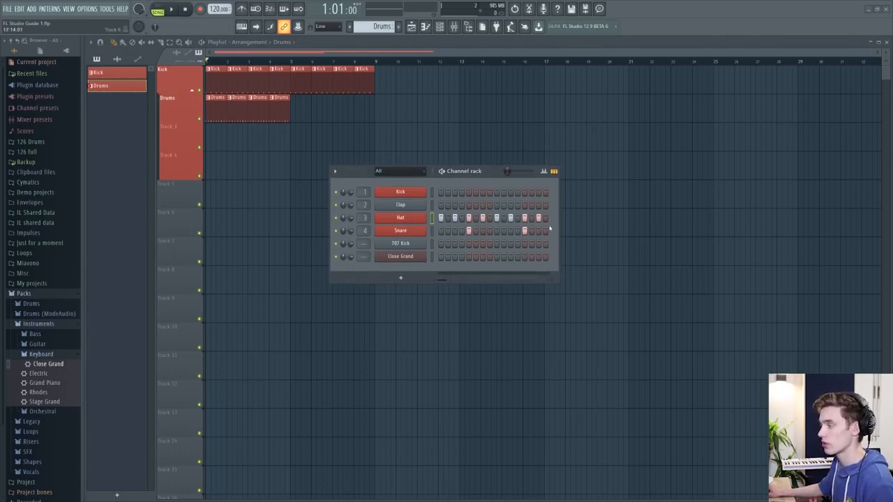
Step: Open the Hat channel in the piano roll and move the channel rack clear of its notes
right_click(412, 219)
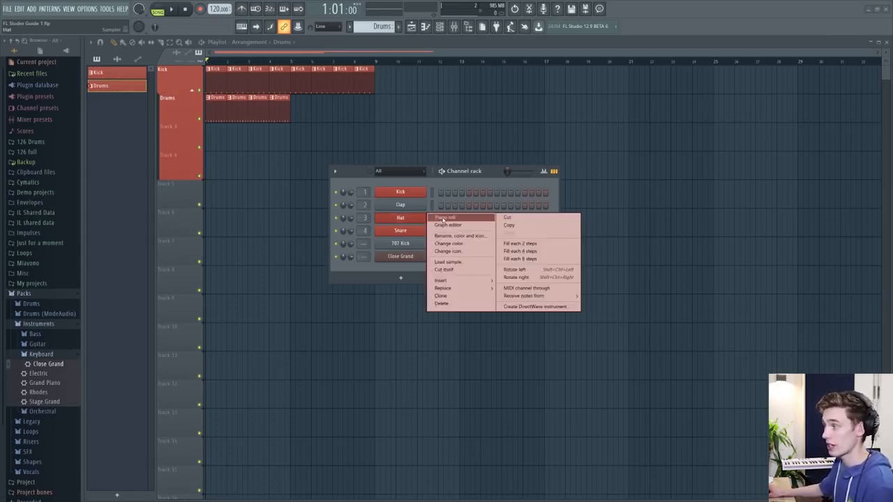
left_click(443, 220)
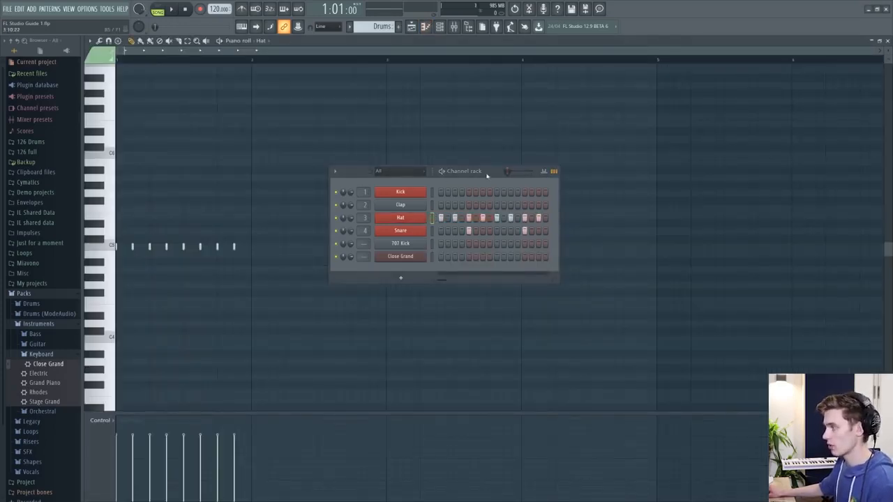
left_click_drag(463, 171, 557, 196)
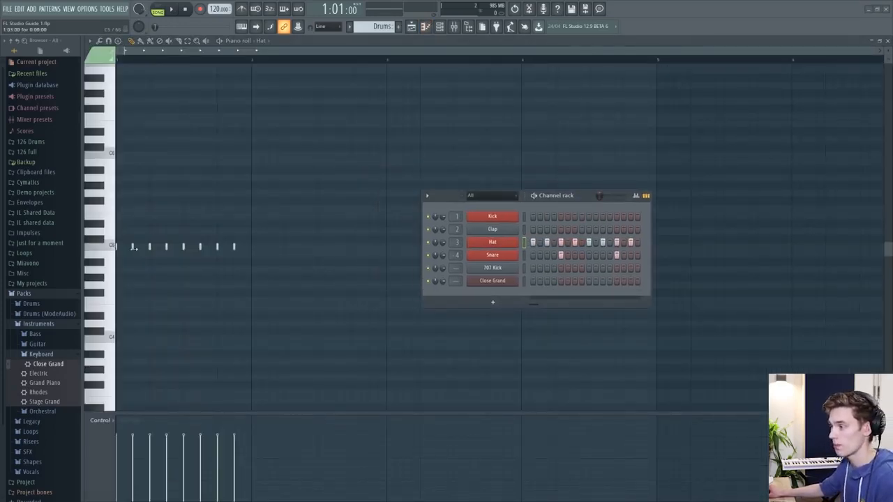
scroll(131, 241, "down", 3)
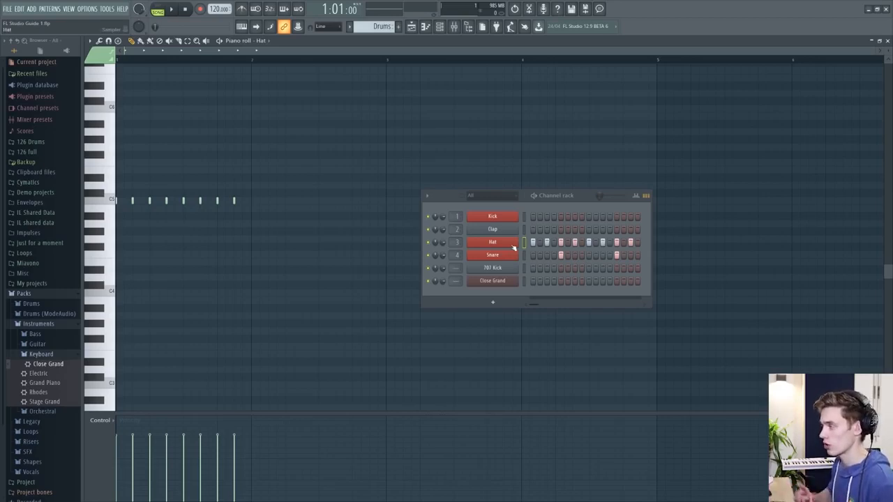
Step: Add four extra C5 notes to the Hat piano roll between the hits on steps 3 and 5
mouse_move(133, 200)
left_mouse_down()
mouse_move(135, 174)
mouse_move(134, 200)
left_mouse_up()
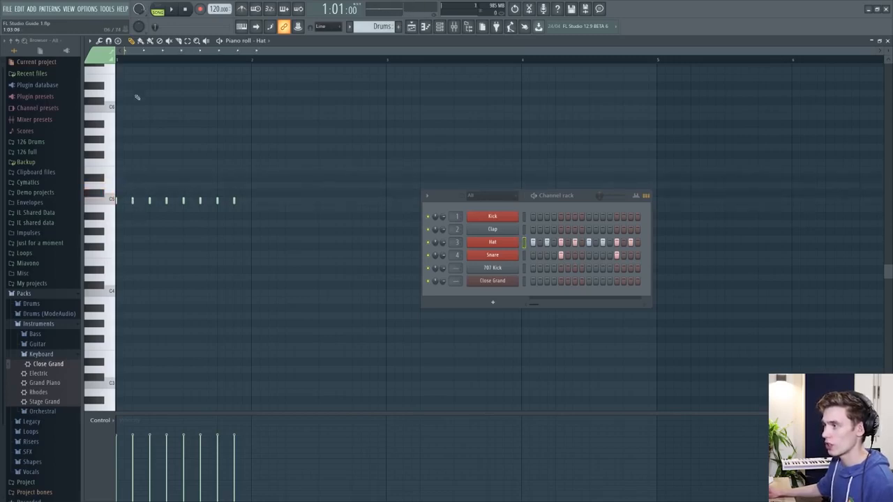
scroll(126, 62, "up", 7)
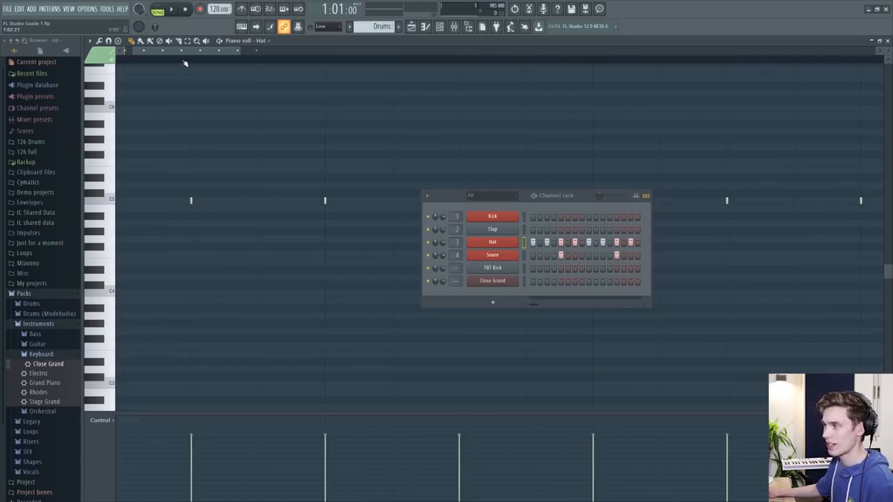
scroll(185, 63, "down", 6)
scroll(141, 64, "up", 3)
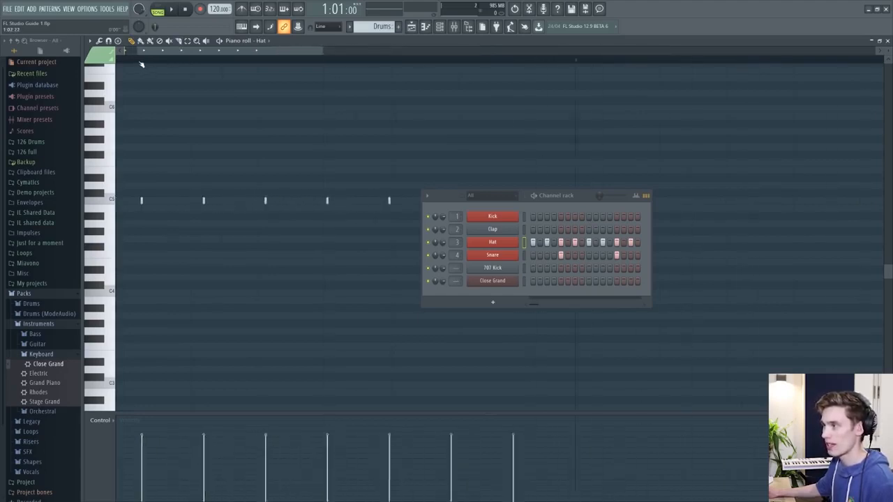
scroll(140, 64, "up", 3)
mouse_move(142, 201)
left_mouse_down()
mouse_move(164, 201)
mouse_move(142, 201)
left_mouse_up()
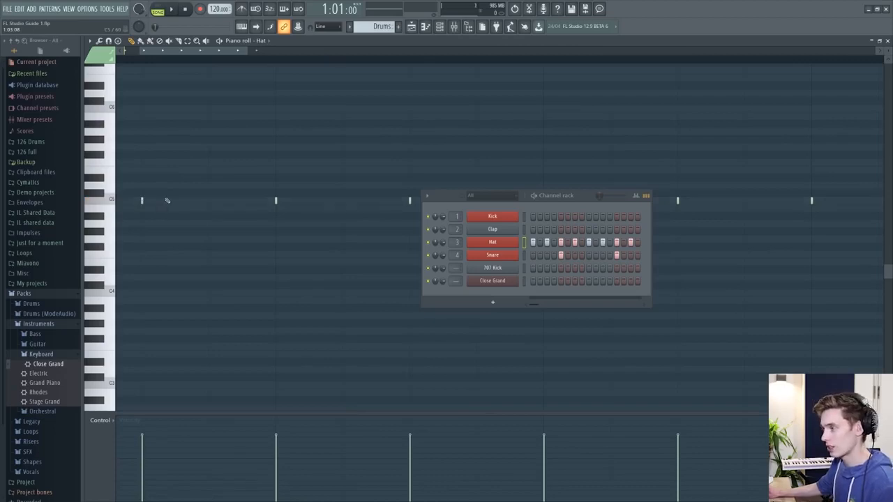
left_click(164, 201)
left_click(193, 201)
left_click(215, 200)
left_click(251, 201)
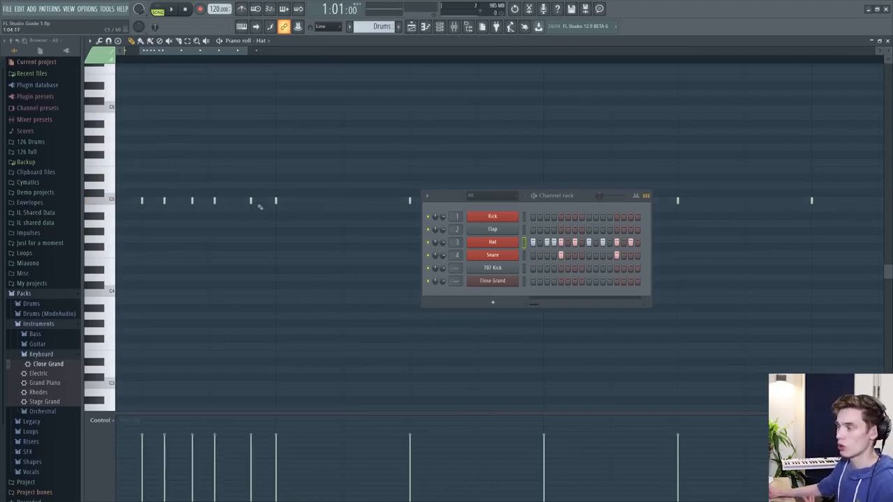
Step: Delete the four extra Hat notes between the hits on steps 3 and 5
right_click(251, 201)
right_click(165, 201)
right_click(192, 201)
right_click(215, 201)
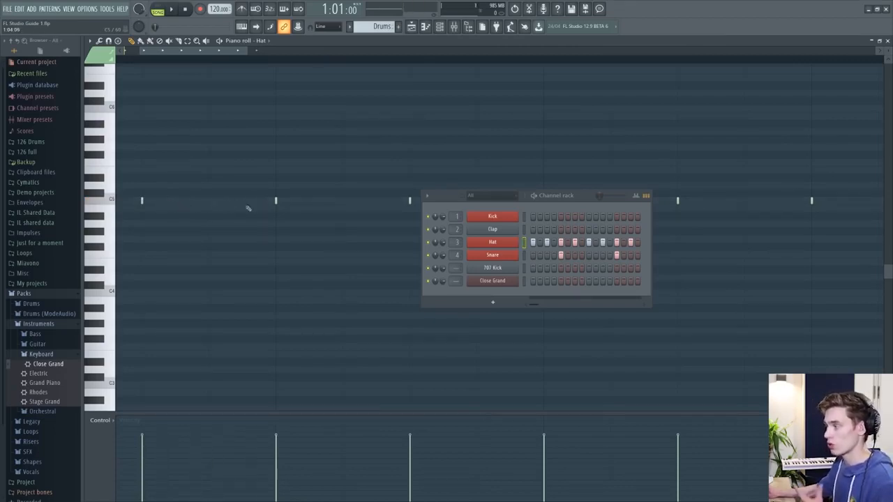
Step: Show note fine pitch in the piano roll's control lane and draw a falling ramp across the last four Hat notes
scroll(160, 345, "down", 5)
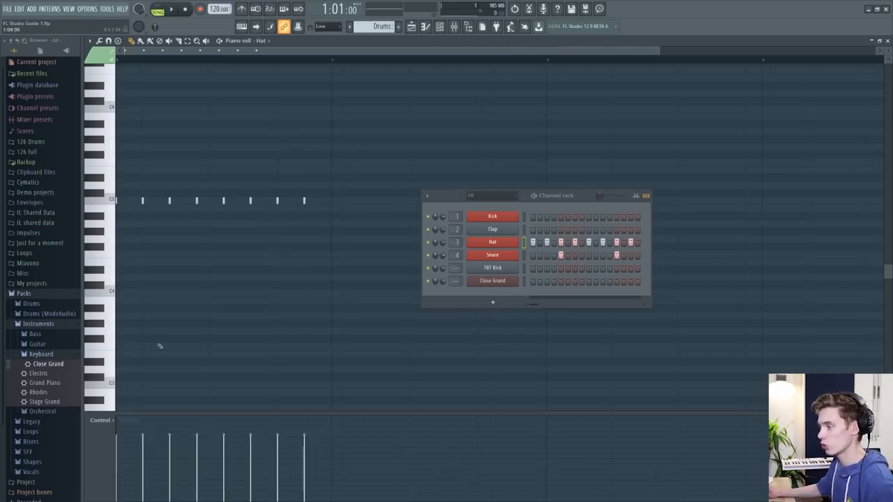
left_click(112, 423)
left_click(107, 436)
left_click(110, 422)
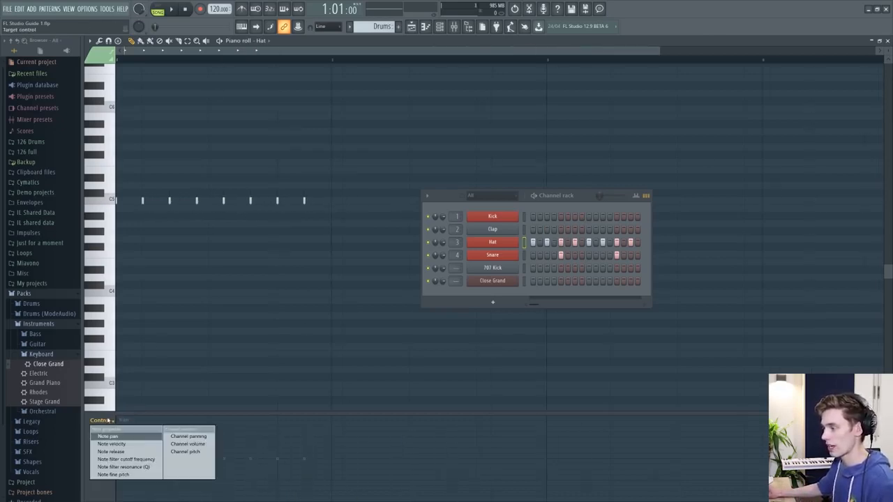
left_click(110, 475)
left_click(111, 422)
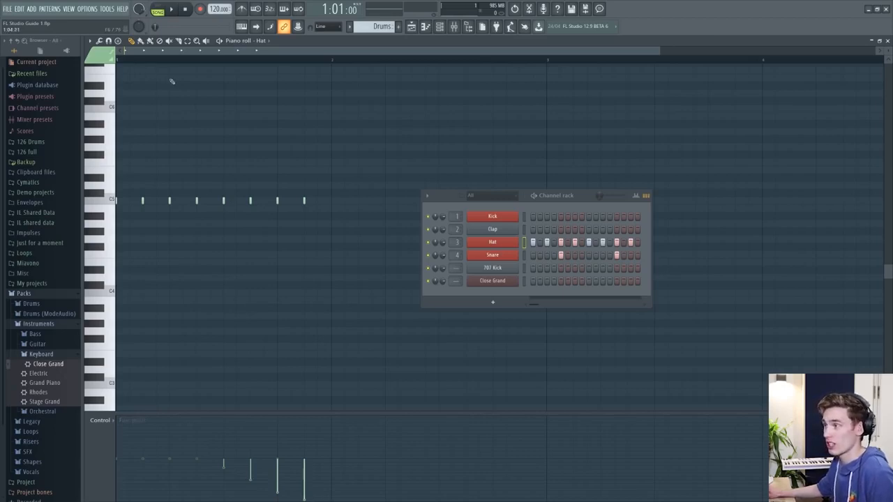
Step: Play and stop the song, and reset the fine pitch of the last four Hat notes to the center
key("space")
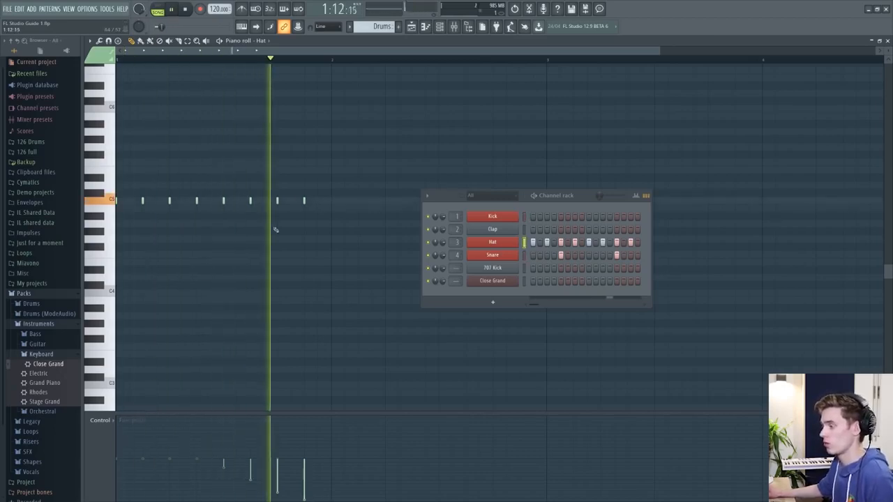
key("space")
left_click_drag(220, 460, 304, 461)
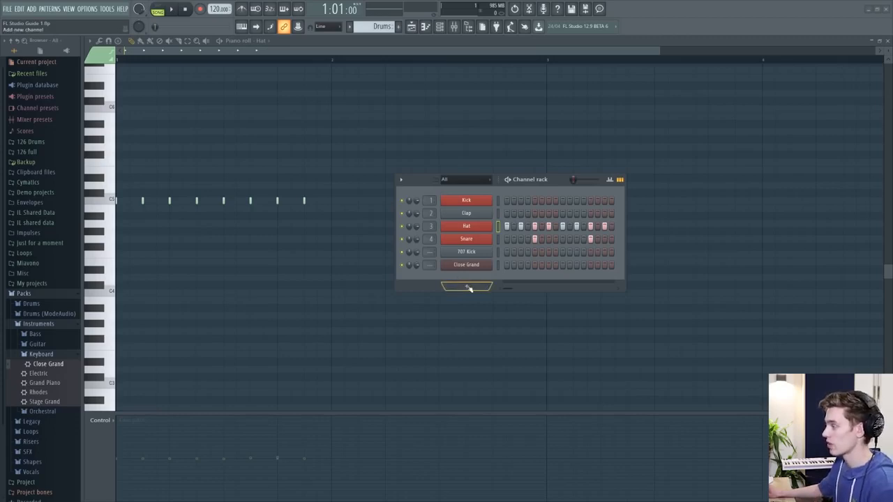
Step: Add a GMS synthesizer channel to the channel rack and close its plugin window
left_click(467, 286)
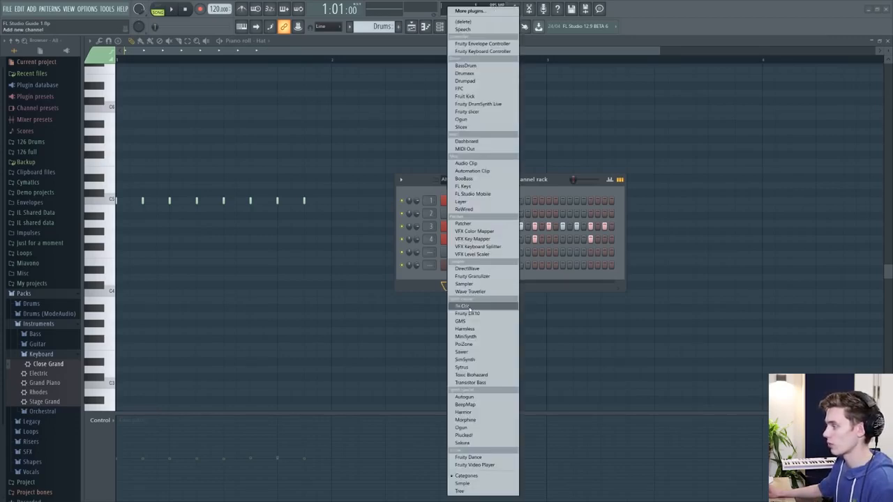
left_click(469, 321)
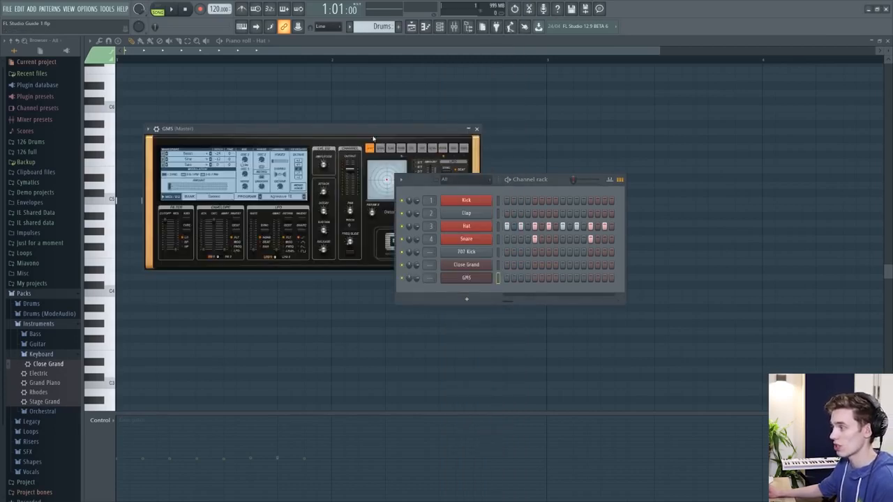
left_click(467, 278)
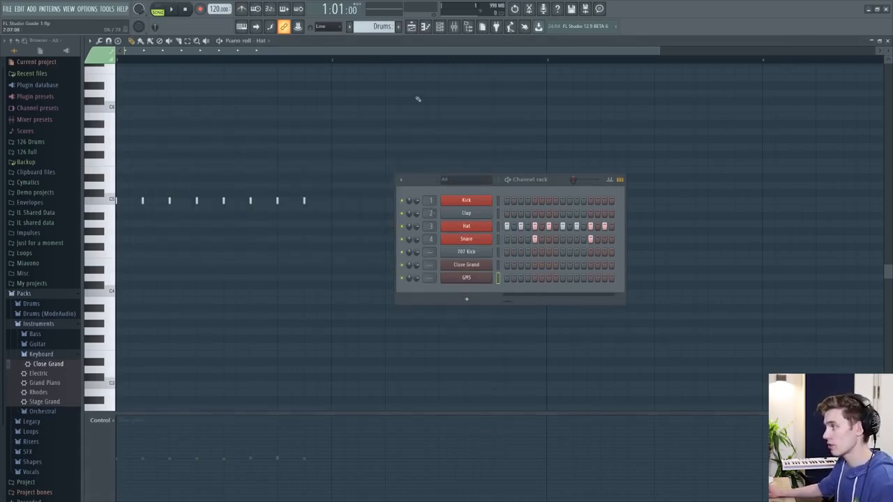
Step: Create a new pattern named Bass
key("F4")
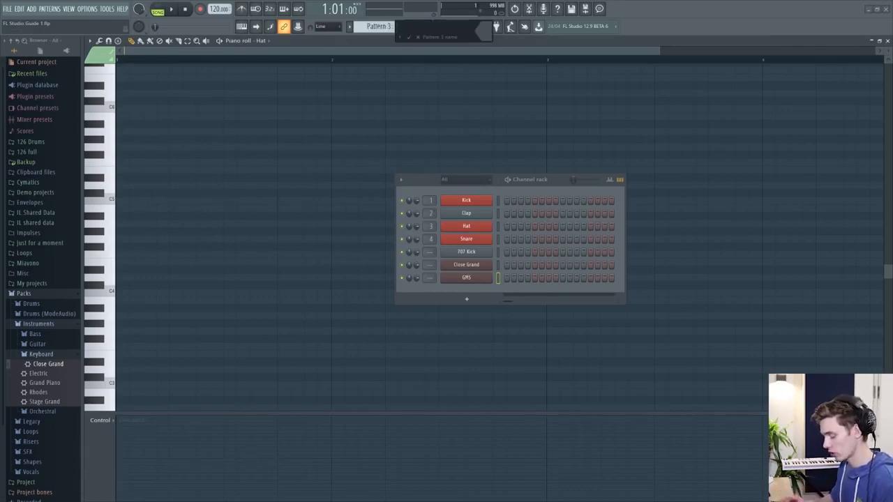
type("Bass")
key("Return")
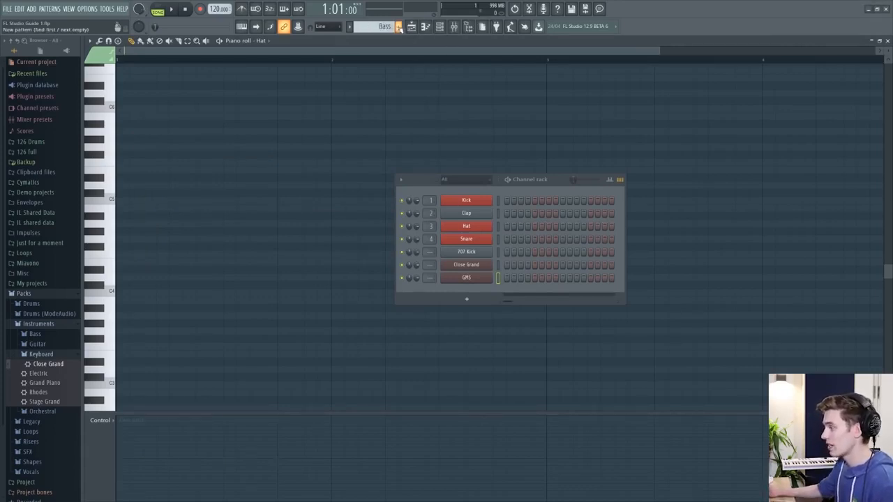
Step: Place GMS hits on steps 1, 5, 9 and 13, and play and stop the Bass pattern in pattern mode
left_click(507, 277)
left_click(535, 277)
left_click(562, 277)
left_click(590, 278)
left_click(170, 9)
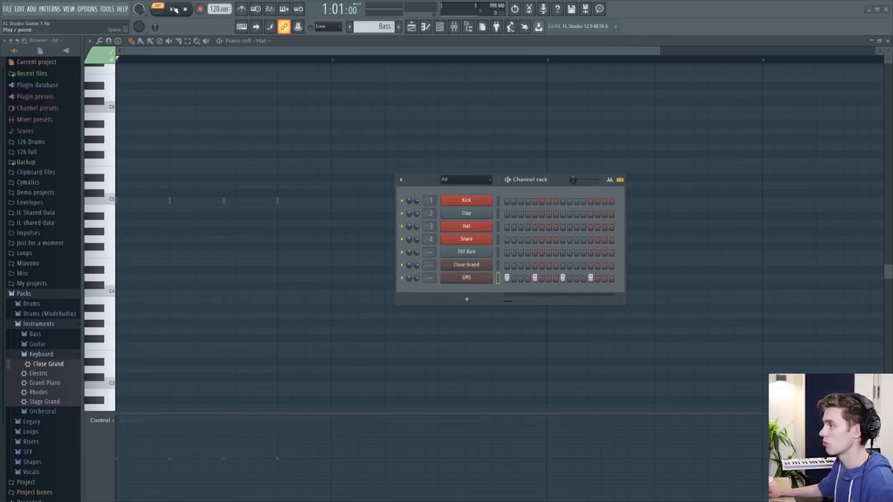
key("space")
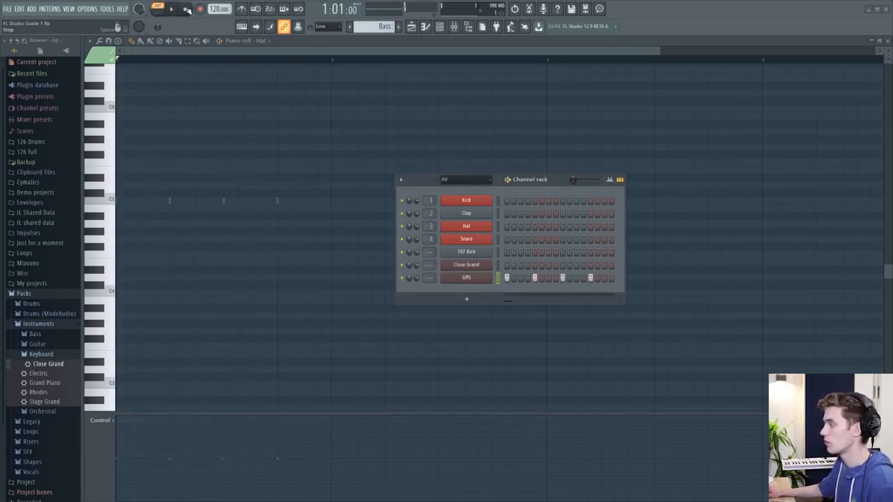
Step: Clear the GMS hits on steps 1, 5, 9 and 13 of the Bass pattern
left_click(507, 278)
left_click(534, 277)
left_click(562, 277)
left_click(590, 277)
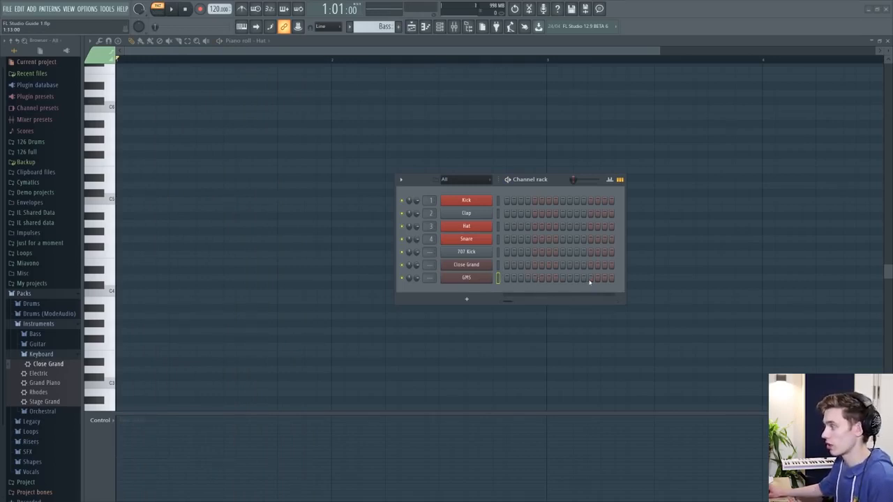
Step: Open the GMS channel in the piano roll and place short notes on C5 and C4 at the start of bar 1
right_click(465, 283)
left_click(523, 279)
left_click(118, 201)
left_click(118, 292)
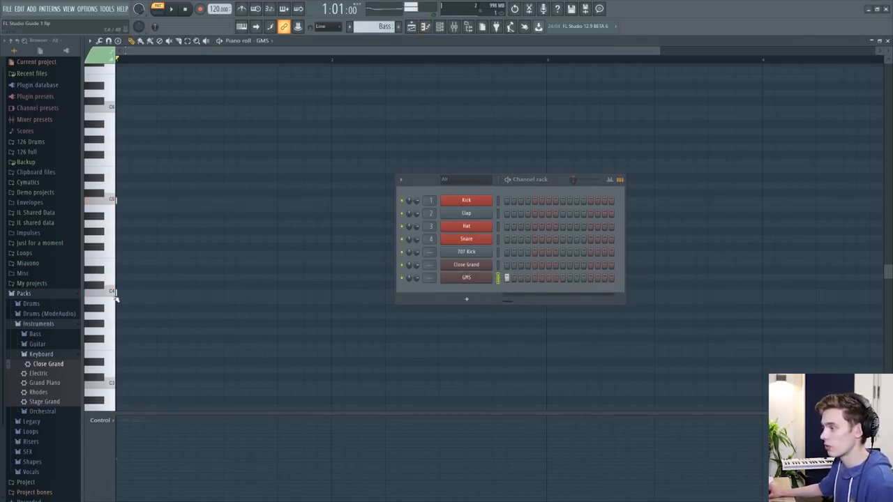
left_click(118, 343)
Step: Draw an E4 note about seven steps long at the start of bar 1 and an equally long A#4 note from step 11
left_click(118, 263)
left_click_drag(125, 263, 207, 262)
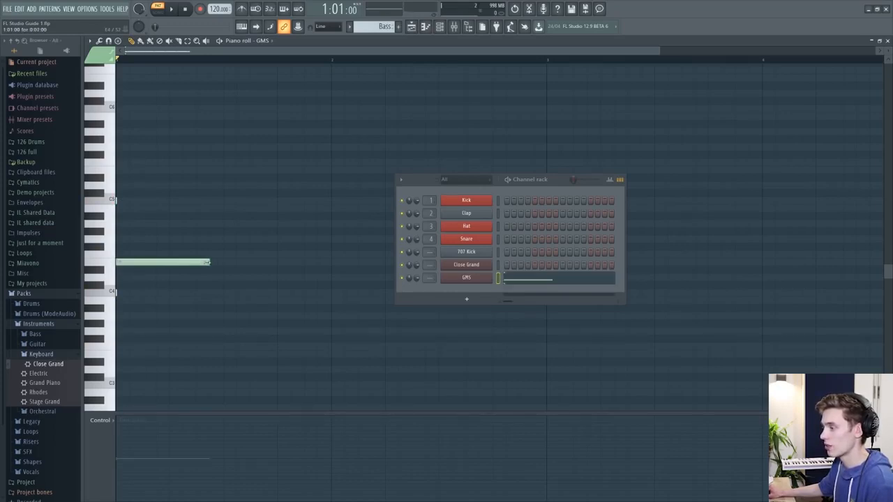
left_click(184, 263)
left_click(250, 216)
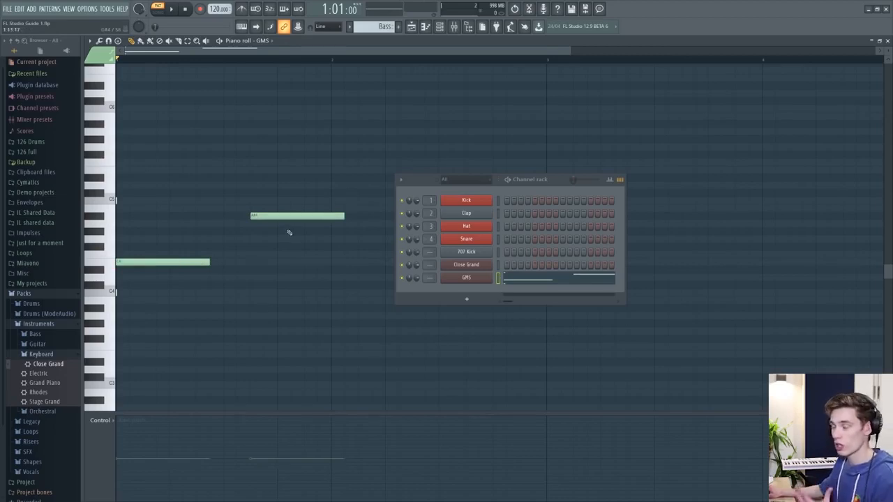
Step: Delete both GMS notes in the piano roll and return to the playlist
right_click(287, 216)
right_click(197, 262)
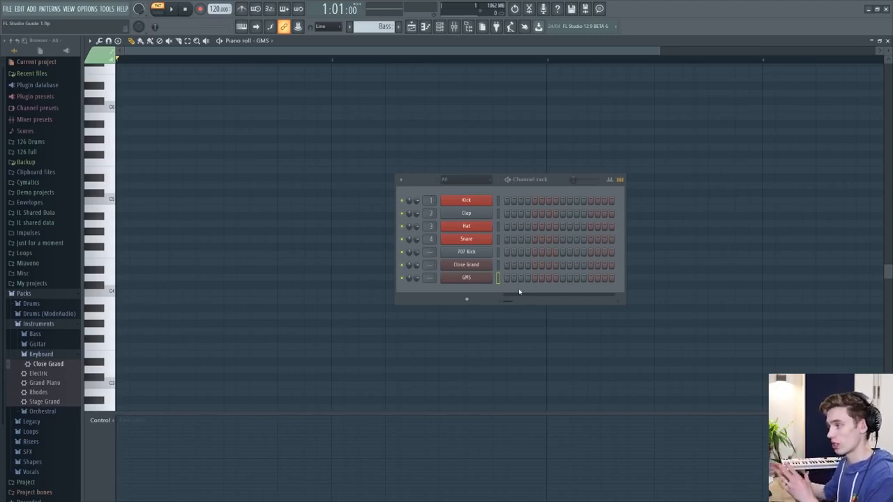
key("F5")
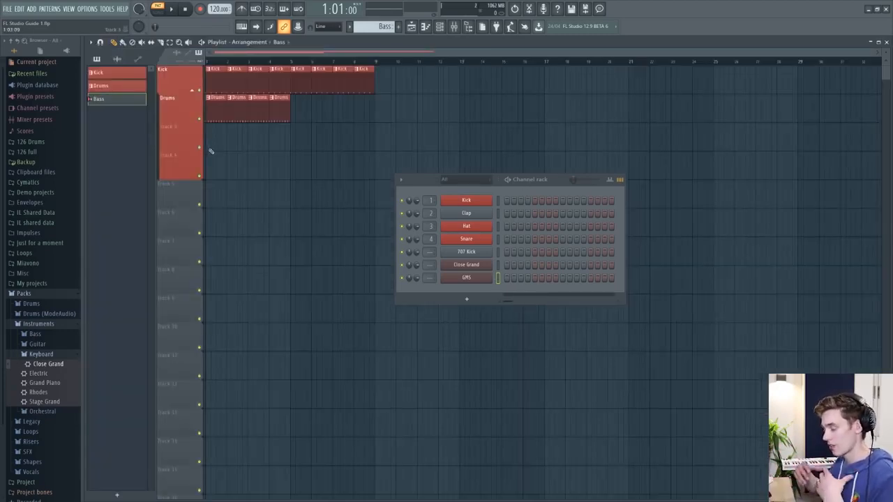
Step: Rename the GMS channel Bass and color it purple
right_click(468, 278)
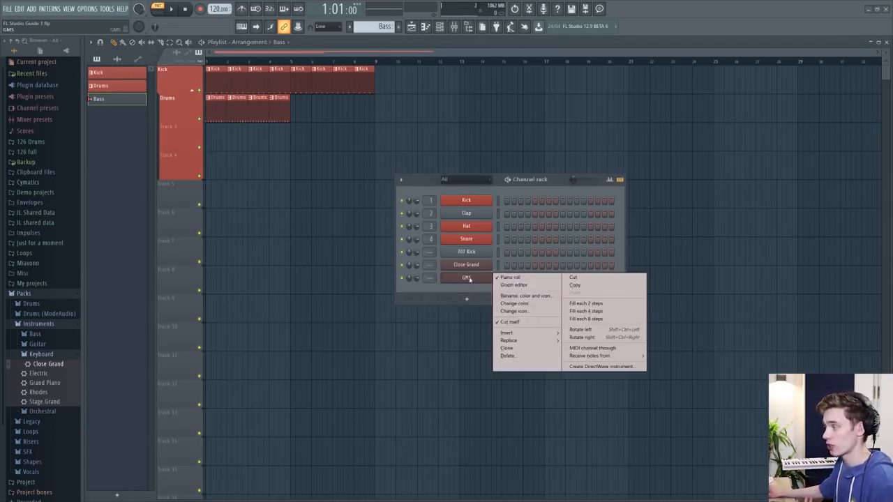
left_click(517, 297)
type("Bass")
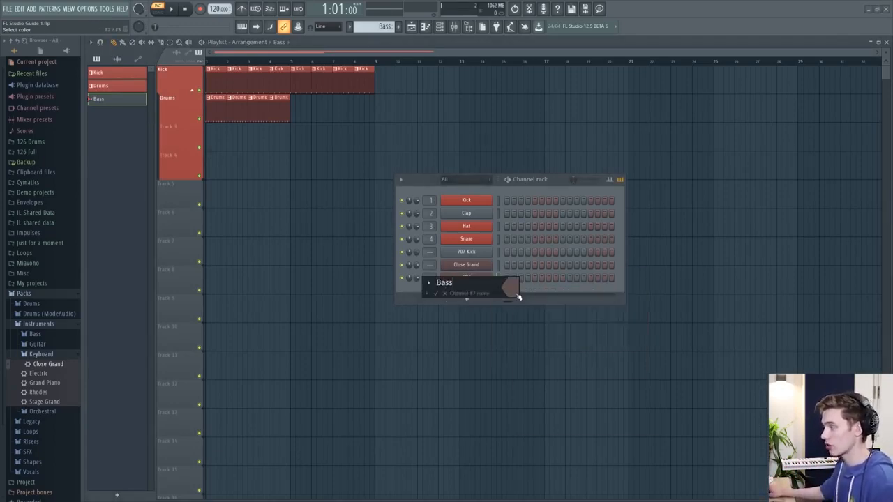
left_click(514, 289)
left_click(595, 281)
key("Return")
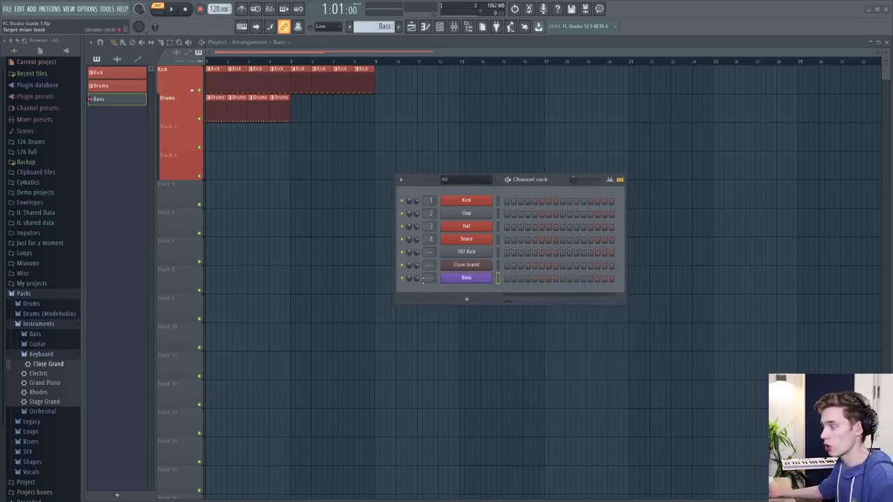
Step: Route the Bass channel to mixer track 5 and show the mixer as a detached window alongside the channel rack
left_click_drag(426, 278, 425, 274)
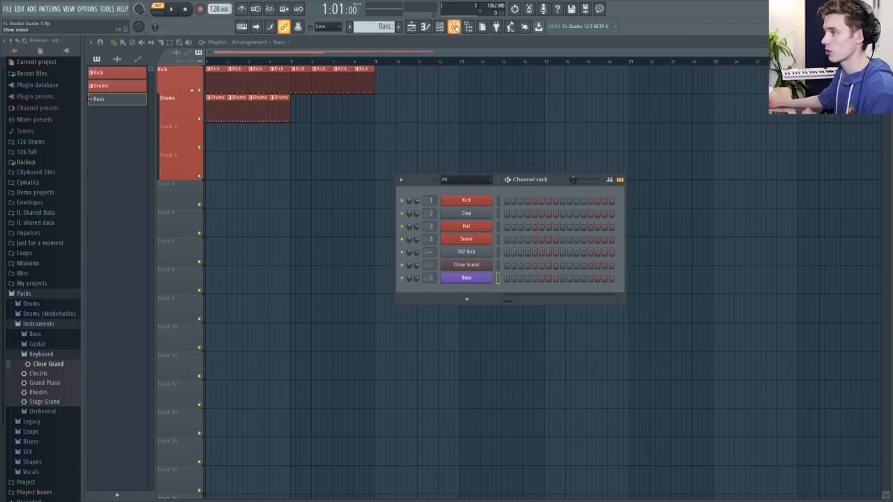
left_click(453, 26)
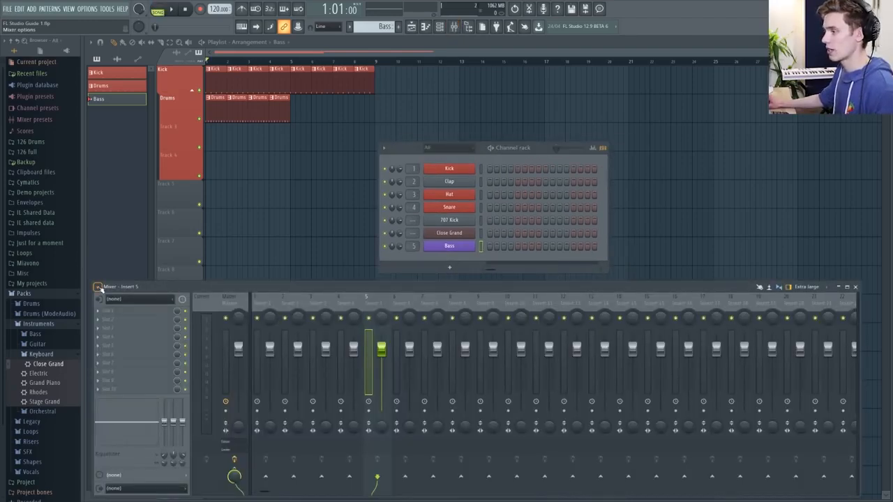
left_click(98, 287)
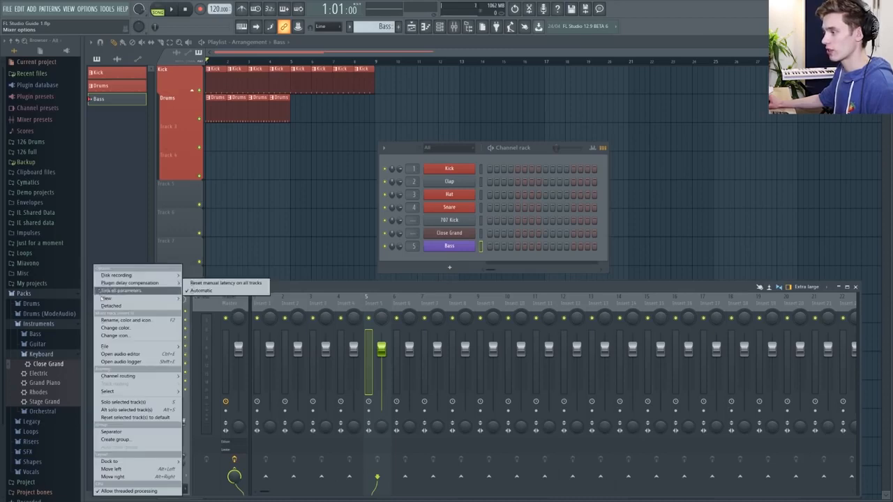
left_click(131, 305)
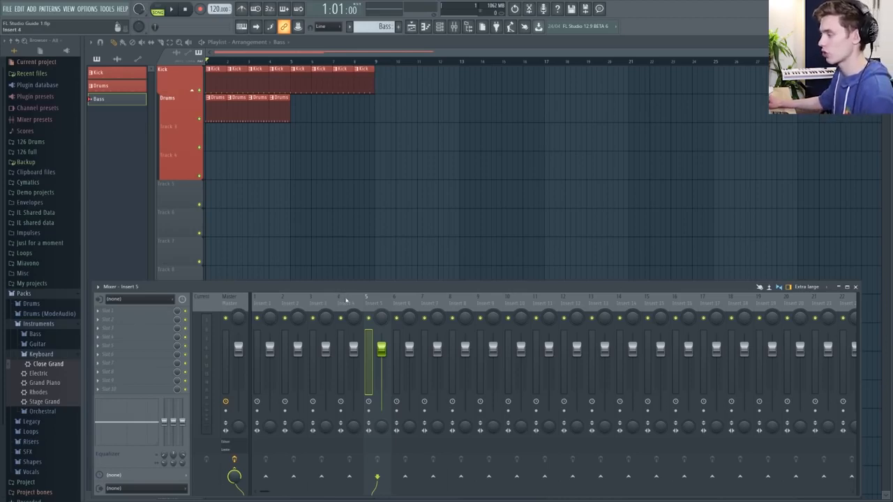
key("F6")
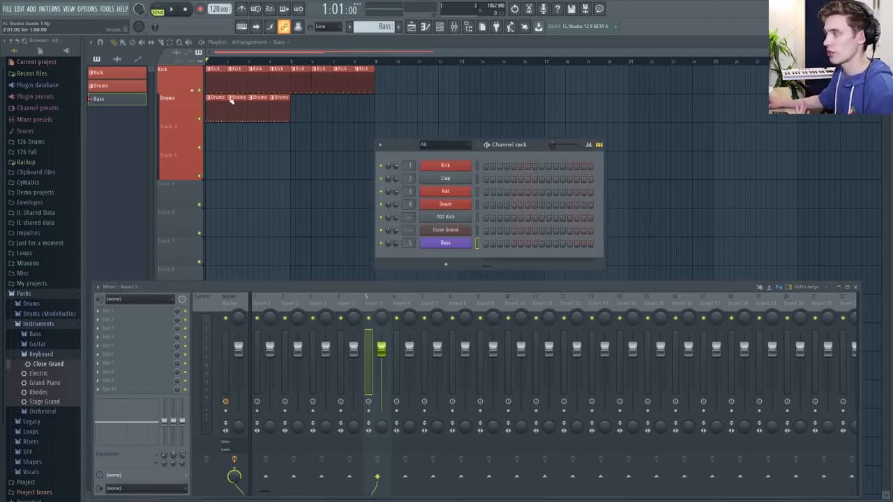
Step: Select mixer insert 4 and try out its panning, volume and stereo separation, playing the song while adjusting
left_click(367, 306)
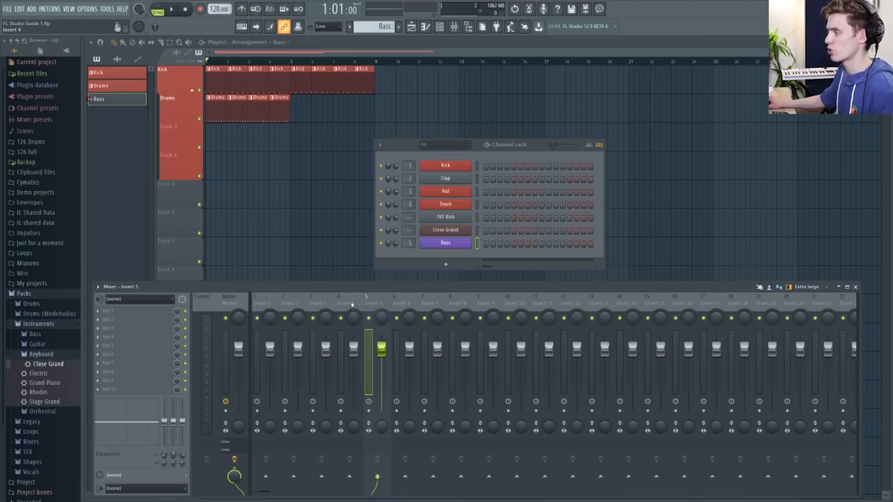
left_click(350, 304)
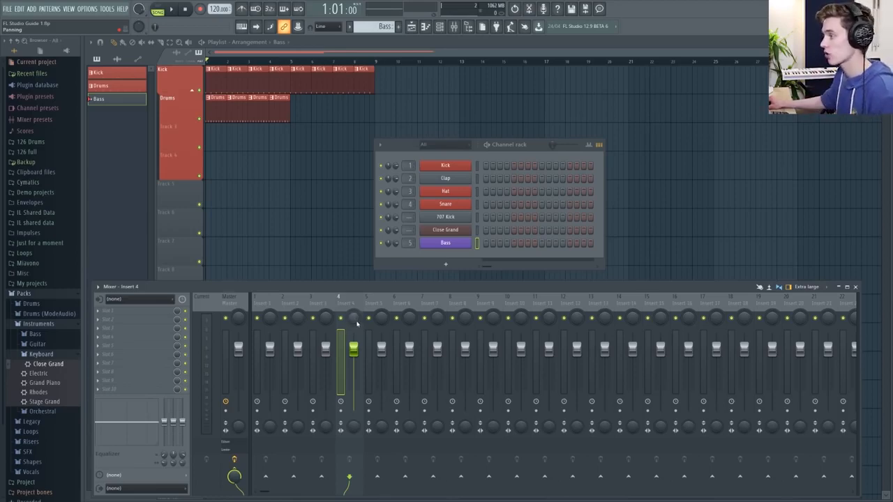
key("space")
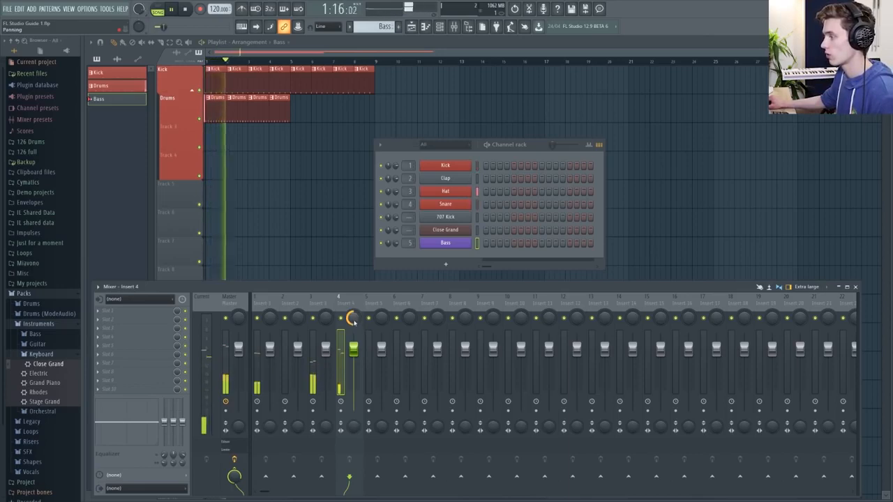
key("space")
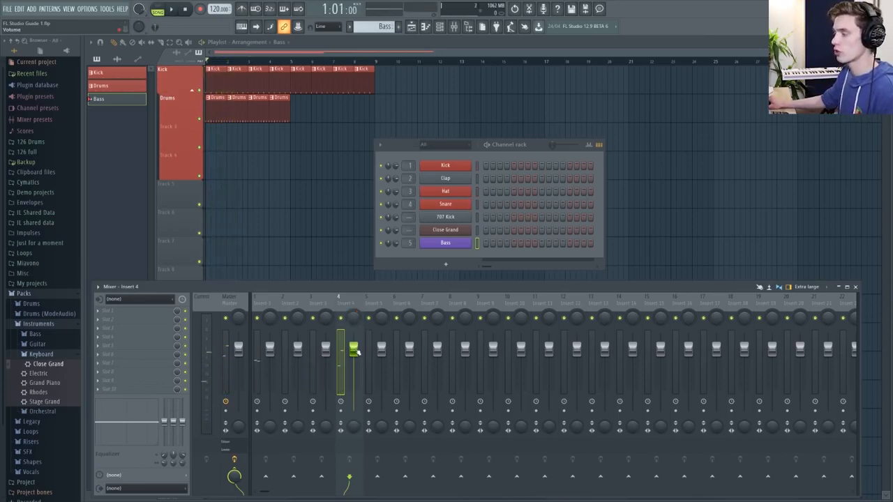
key("space")
mouse_move(355, 351)
left_mouse_down()
mouse_move(354, 410)
mouse_move(354, 352)
left_mouse_up()
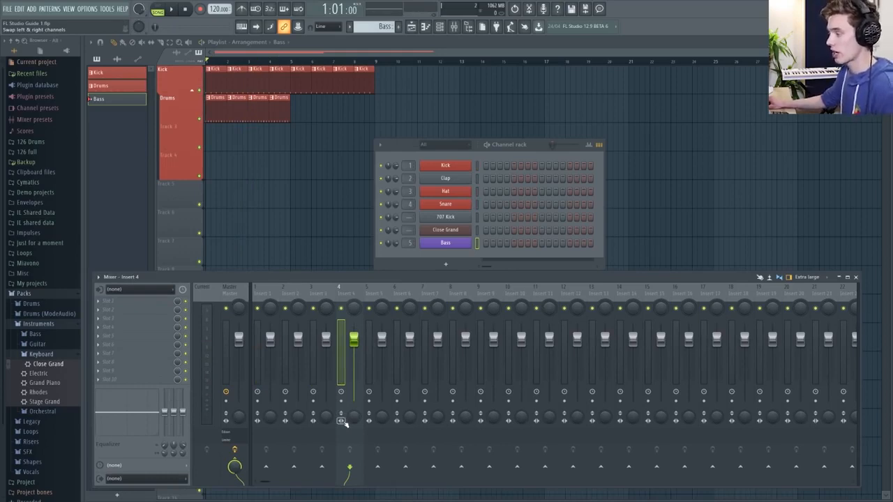
mouse_move(354, 418)
left_mouse_down()
mouse_move(353, 436)
mouse_move(354, 401)
mouse_move(353, 419)
left_mouse_up()
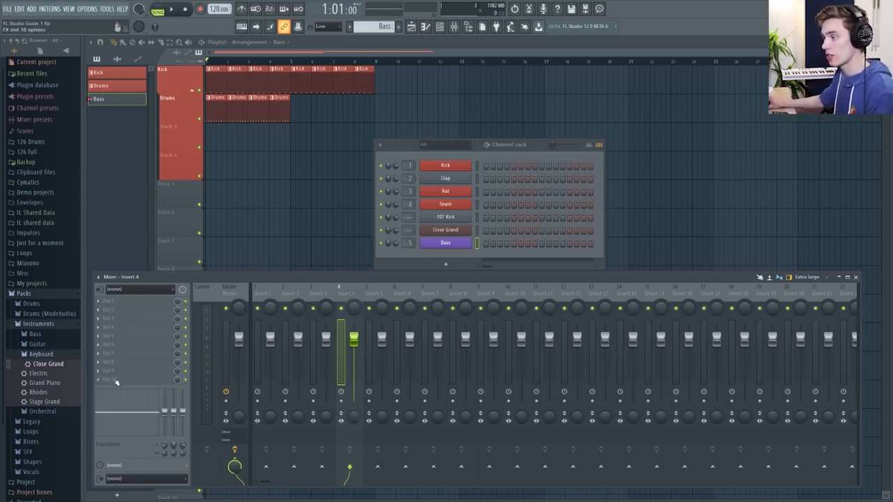
Step: Load Fruity Parametric EQ 2 in slot 1 and Fruity Reeverb 2 in slot 2 of mixer insert 4
left_click(106, 303)
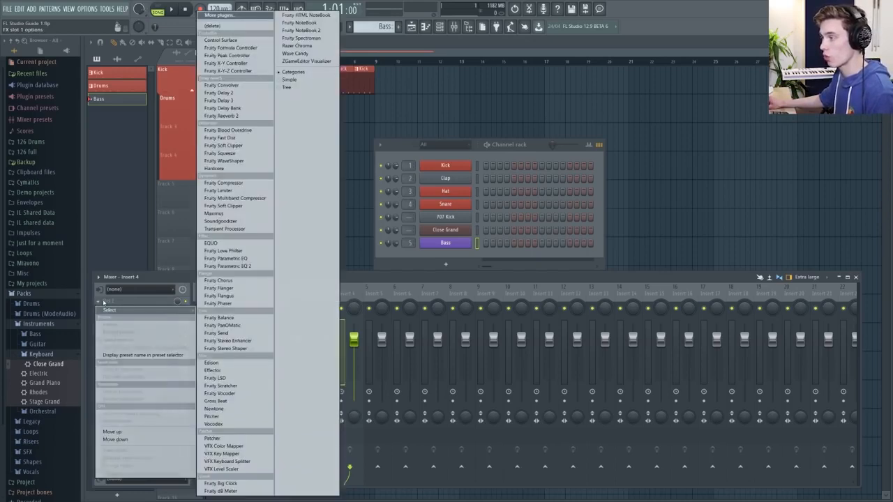
left_click(238, 266)
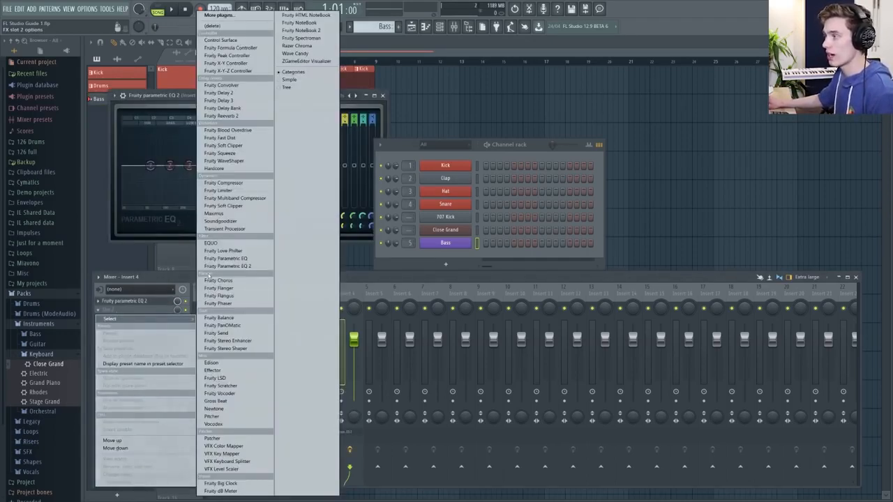
left_click(222, 116)
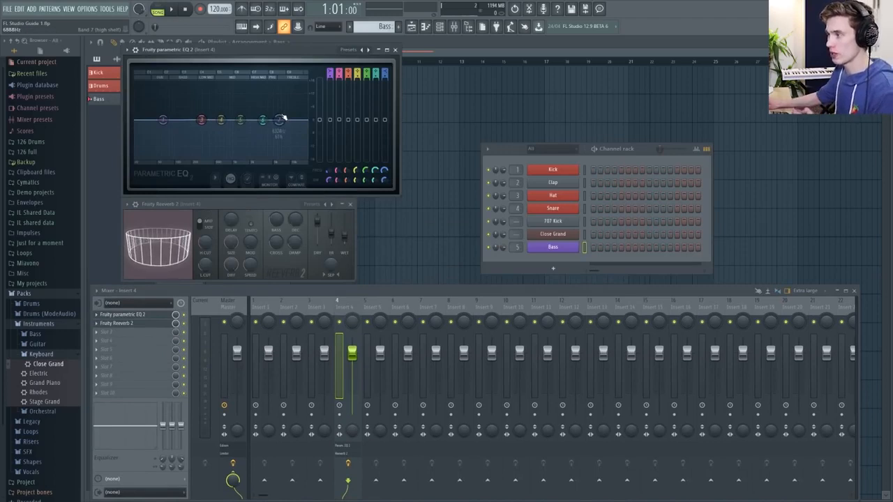
Step: Play the song while shifting the high-shelf band lower and a low band higher in frequency in Fruity Parametric EQ 2
key("space")
left_click_drag(279, 120, 251, 115)
mouse_move(182, 119)
left_mouse_down()
mouse_move(191, 105)
mouse_move(200, 116)
left_mouse_up()
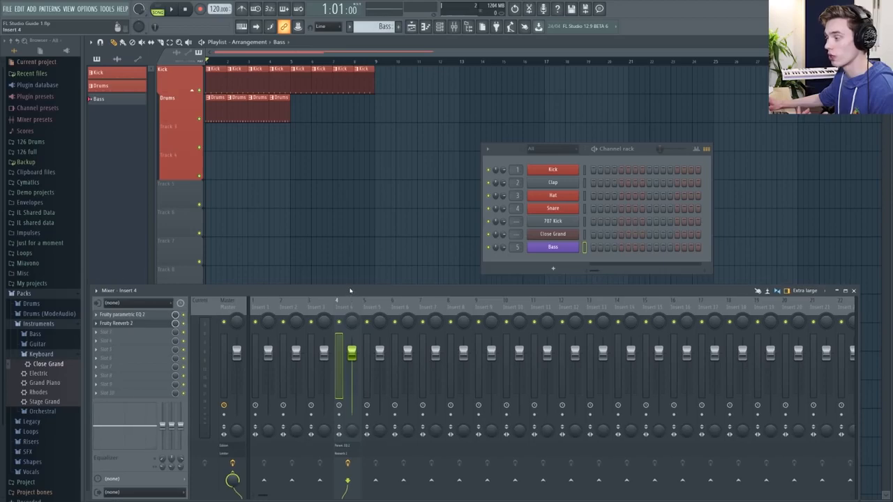
Step: Rename mixer insert 4 Snare and color it red
left_click_drag(351, 291, 350, 282)
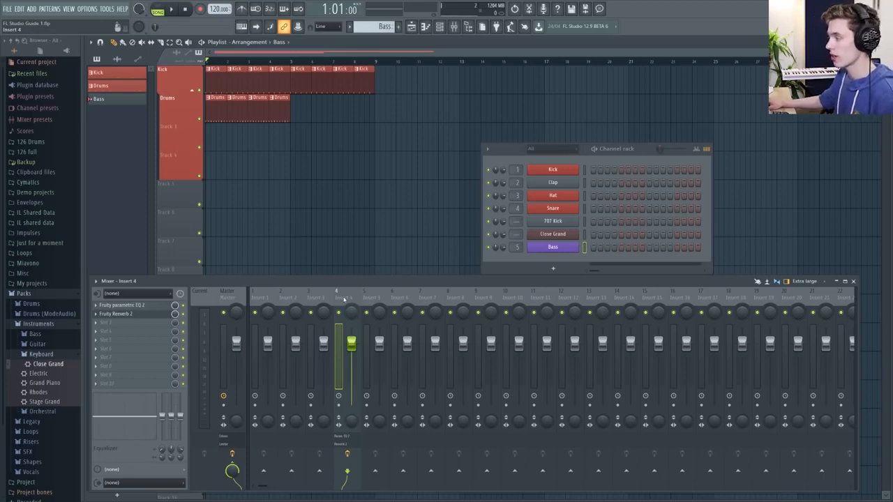
right_click(343, 299)
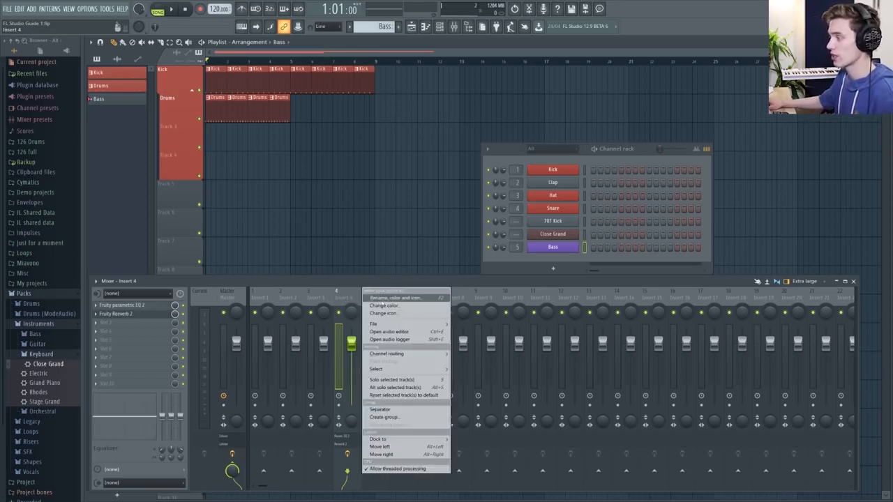
left_click(385, 301)
type("Snare")
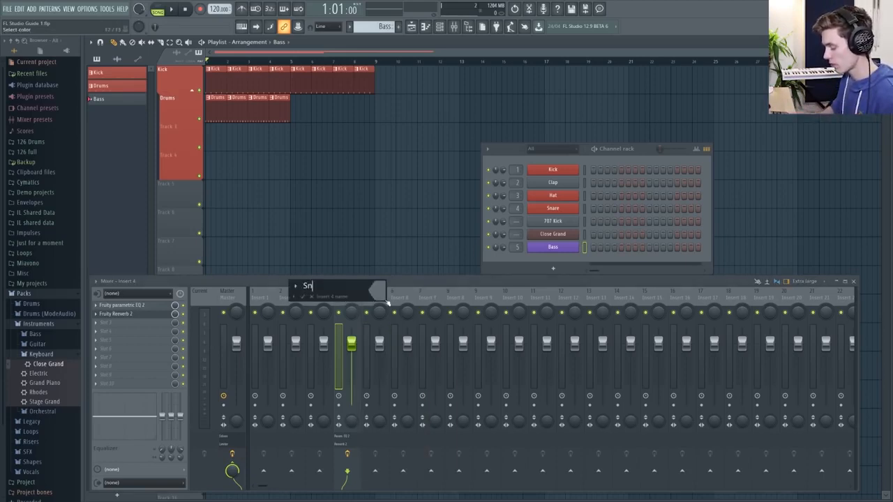
left_click(379, 291)
left_click(389, 350)
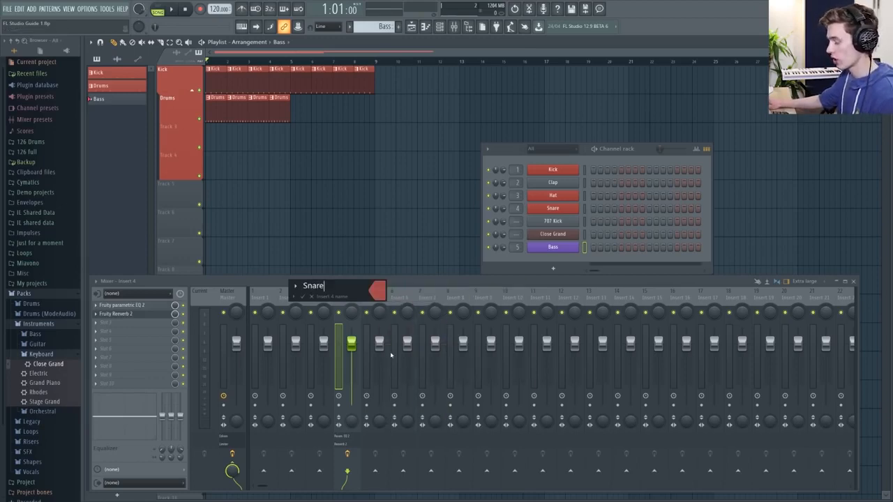
key("Return")
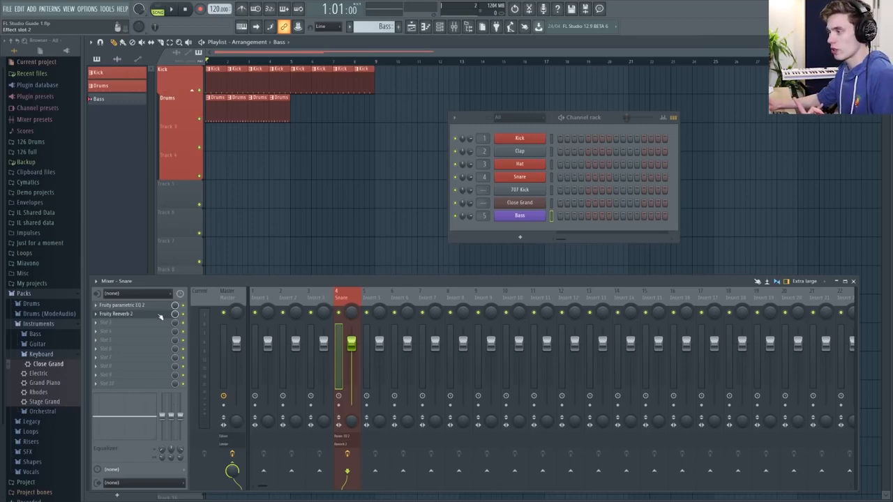
Step: Select mixer insert 3, then switch back and forth between the Kick and Drums patterns to compare their steps
left_click(321, 297)
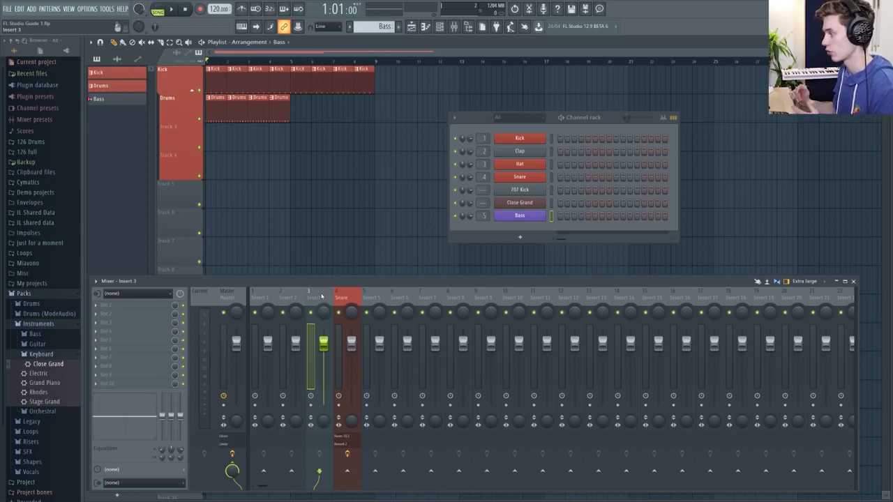
left_click_drag(607, 121, 539, 138)
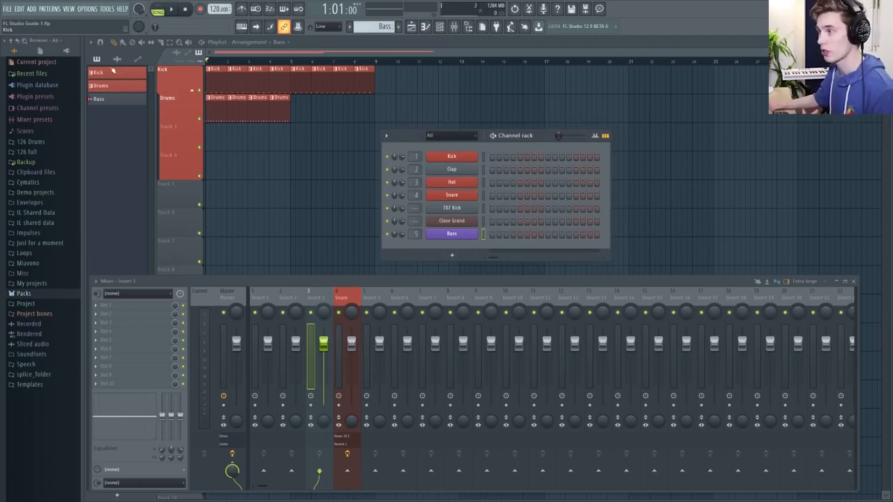
left_click(115, 84)
left_click(116, 75)
left_click(117, 86)
left_click(118, 76)
left_click(119, 89)
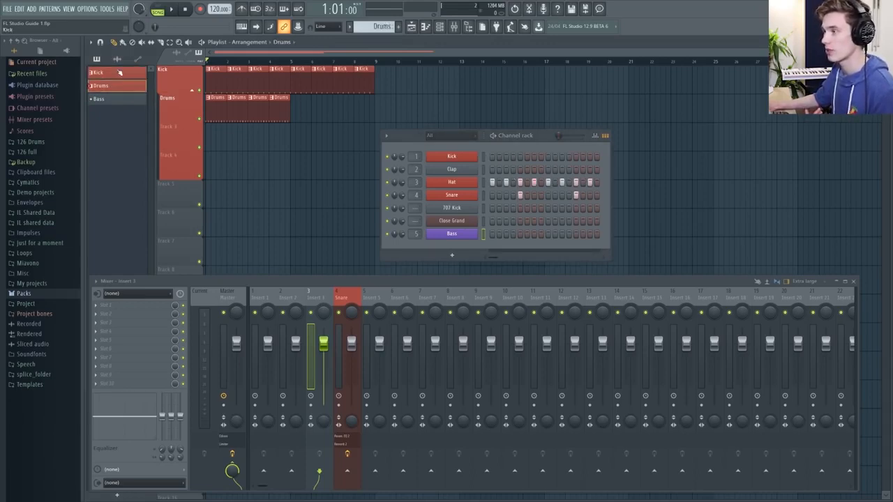
Step: Place a Kick clip on Track 3 midway through bar 1 and a Drums clip on Track 4 late in bar 3
left_click(120, 73)
left_click(220, 137)
left_click(129, 85)
left_click(270, 156)
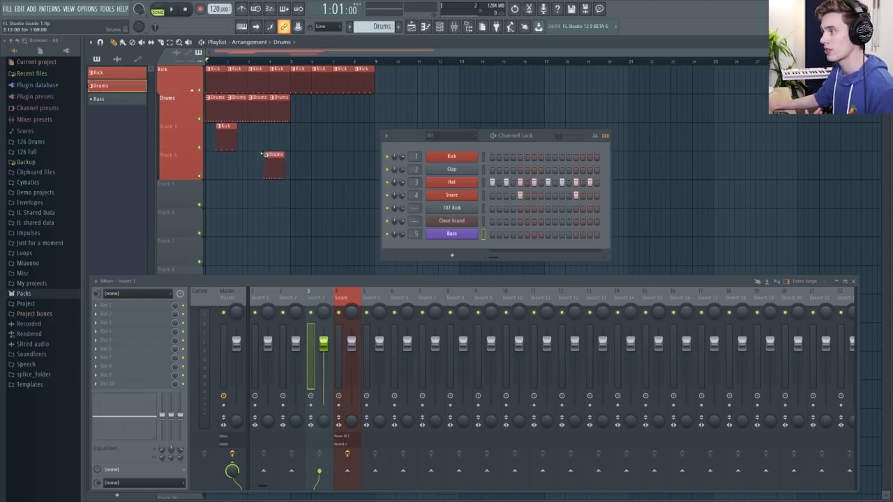
left_click(312, 140)
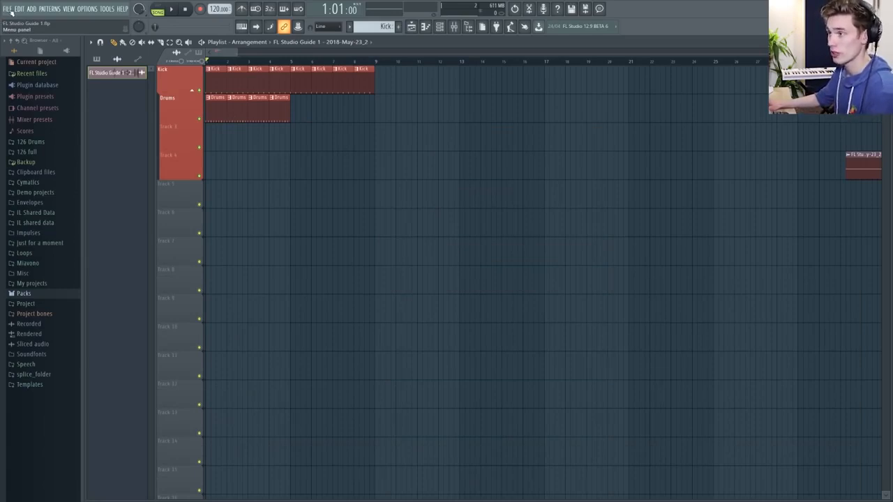
Step: Open the wave file export settings for the full song and expand the quality options
left_click(9, 9)
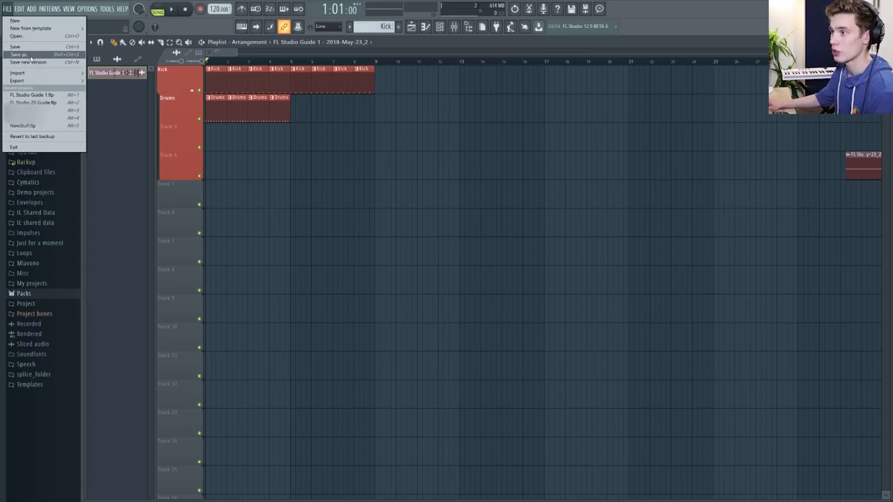
mouse_move(26, 81)
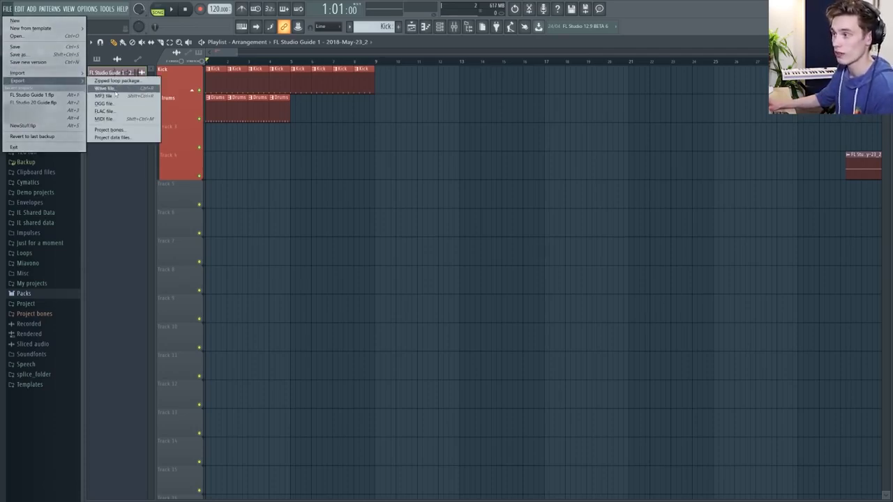
left_click(117, 89)
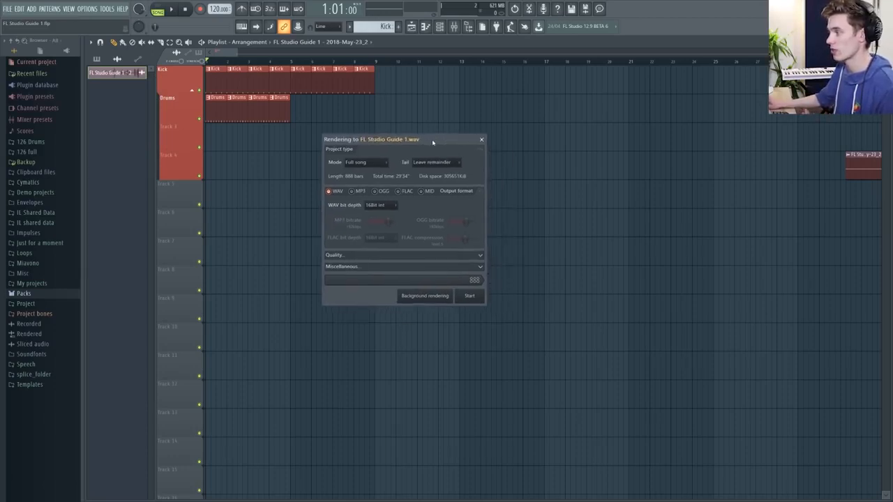
left_click(481, 255)
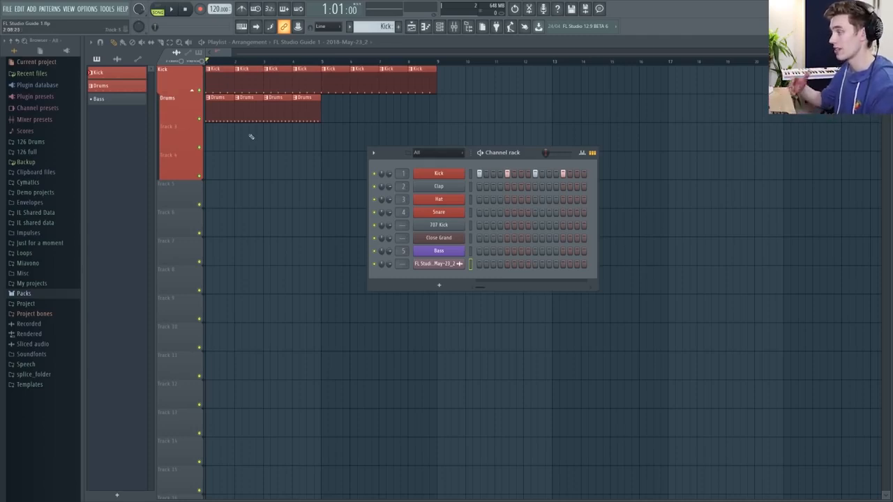
Step: Bring up the mixer to view its tracks and hide it again
key("F9")
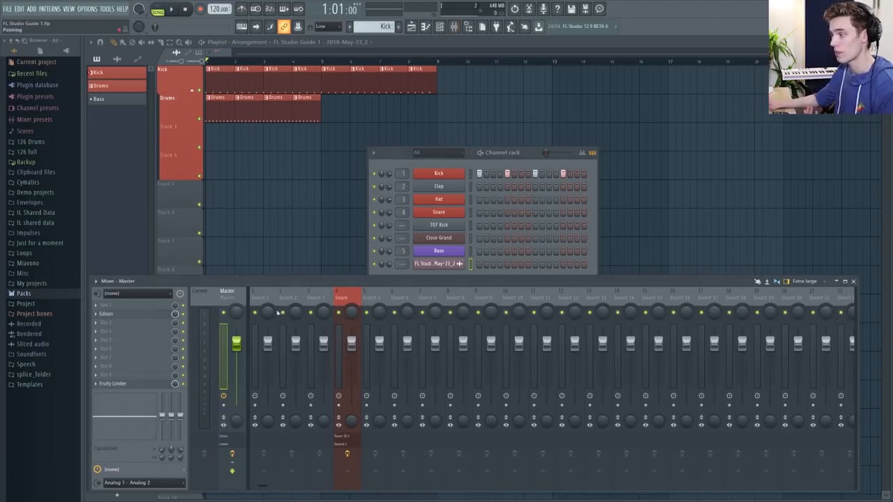
key("F9")
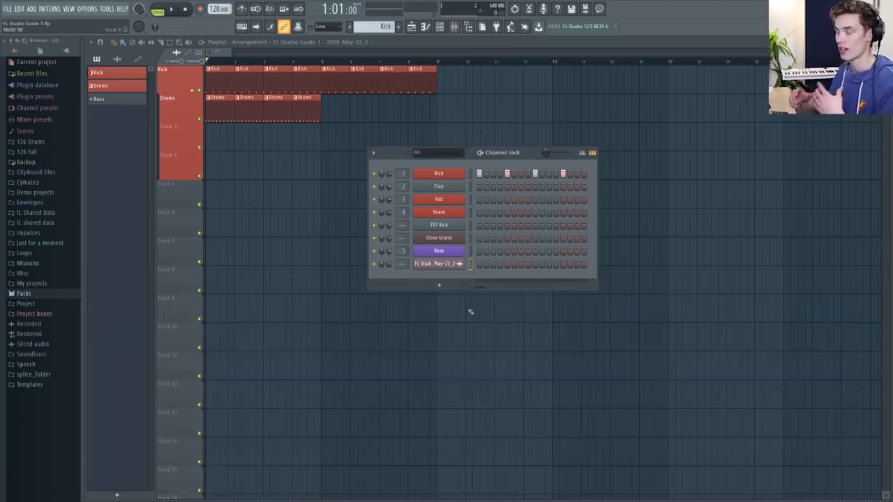